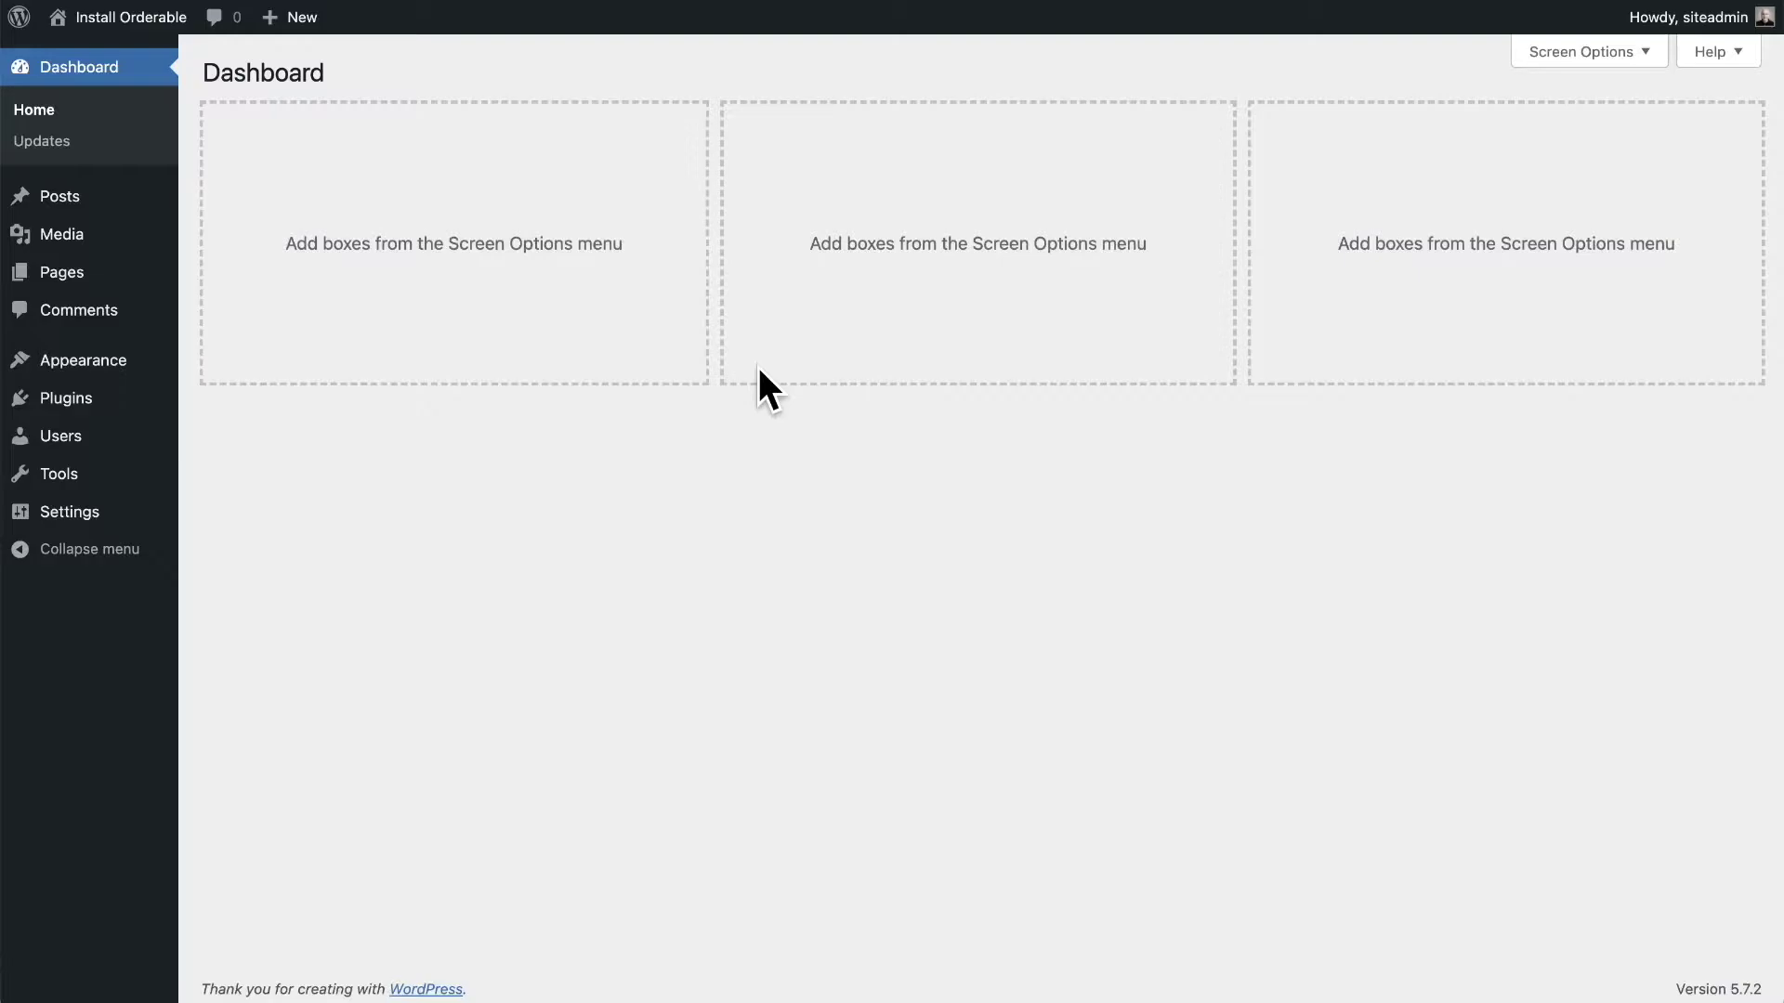
Upload the plugin file orderable-pro.zip to the site and install it
{"action": "mouse_move", "coordinate": [106, 402]}
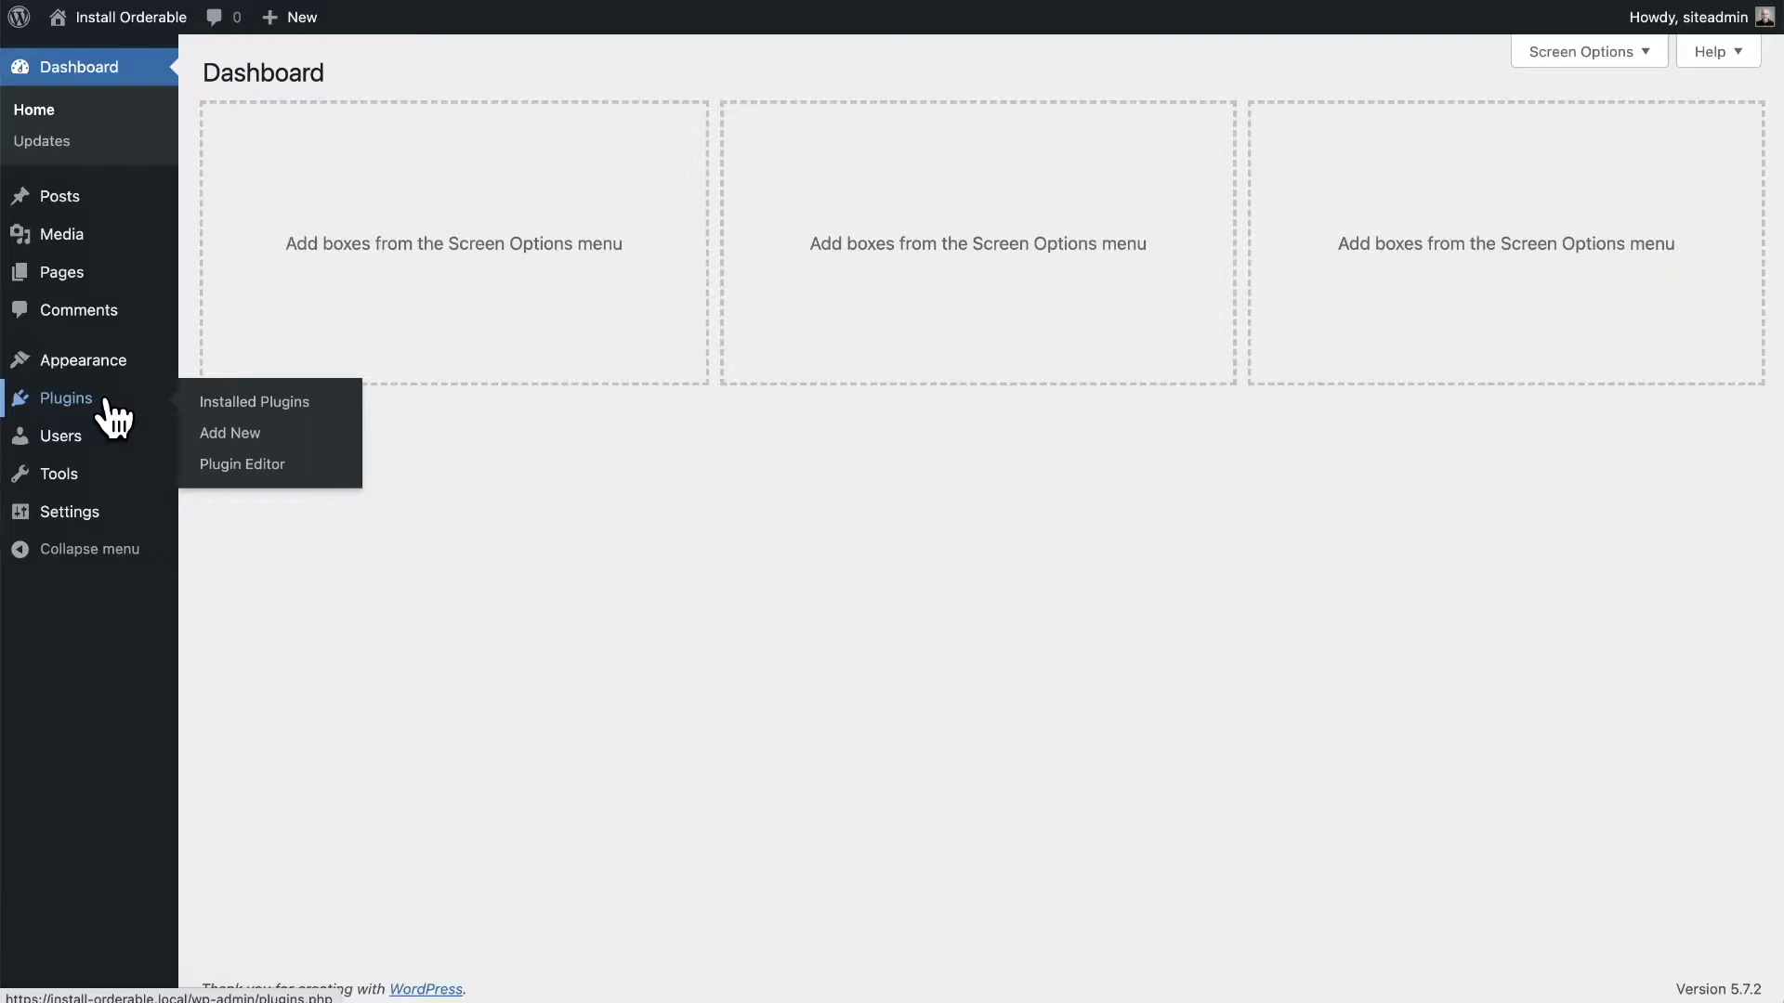
{"action": "left_click", "coordinate": [258, 433]}
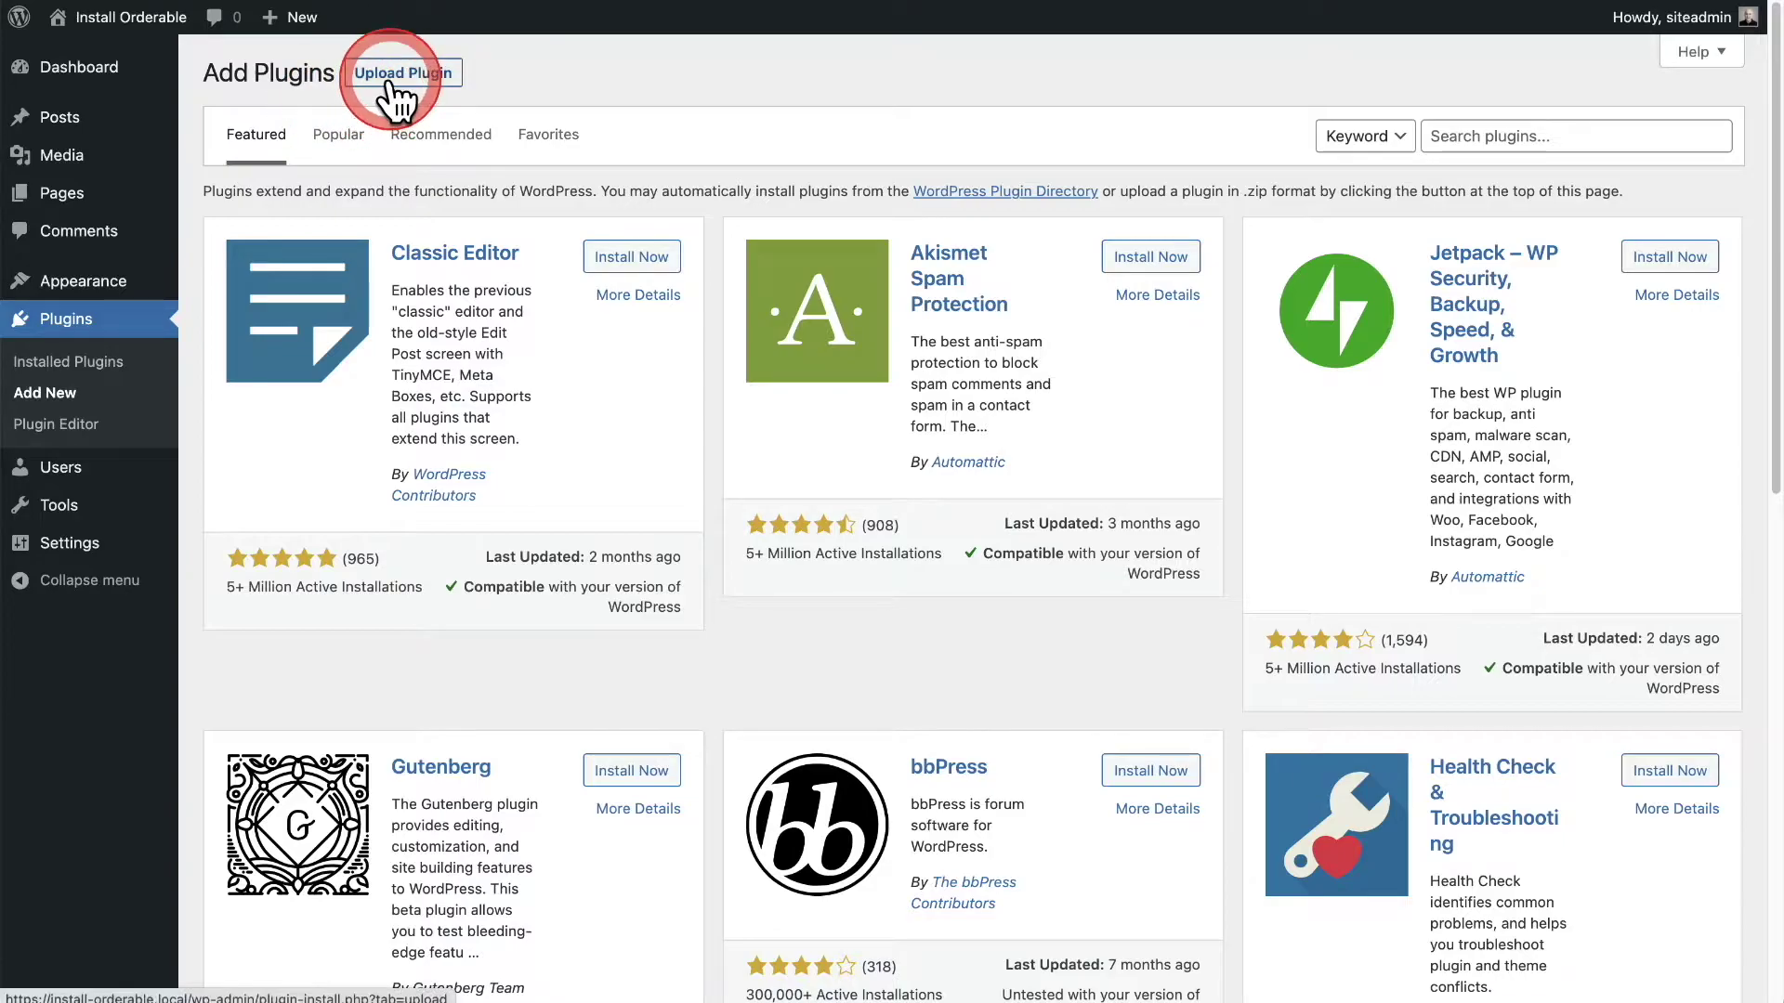
{"action": "left_click", "coordinate": [390, 82]}
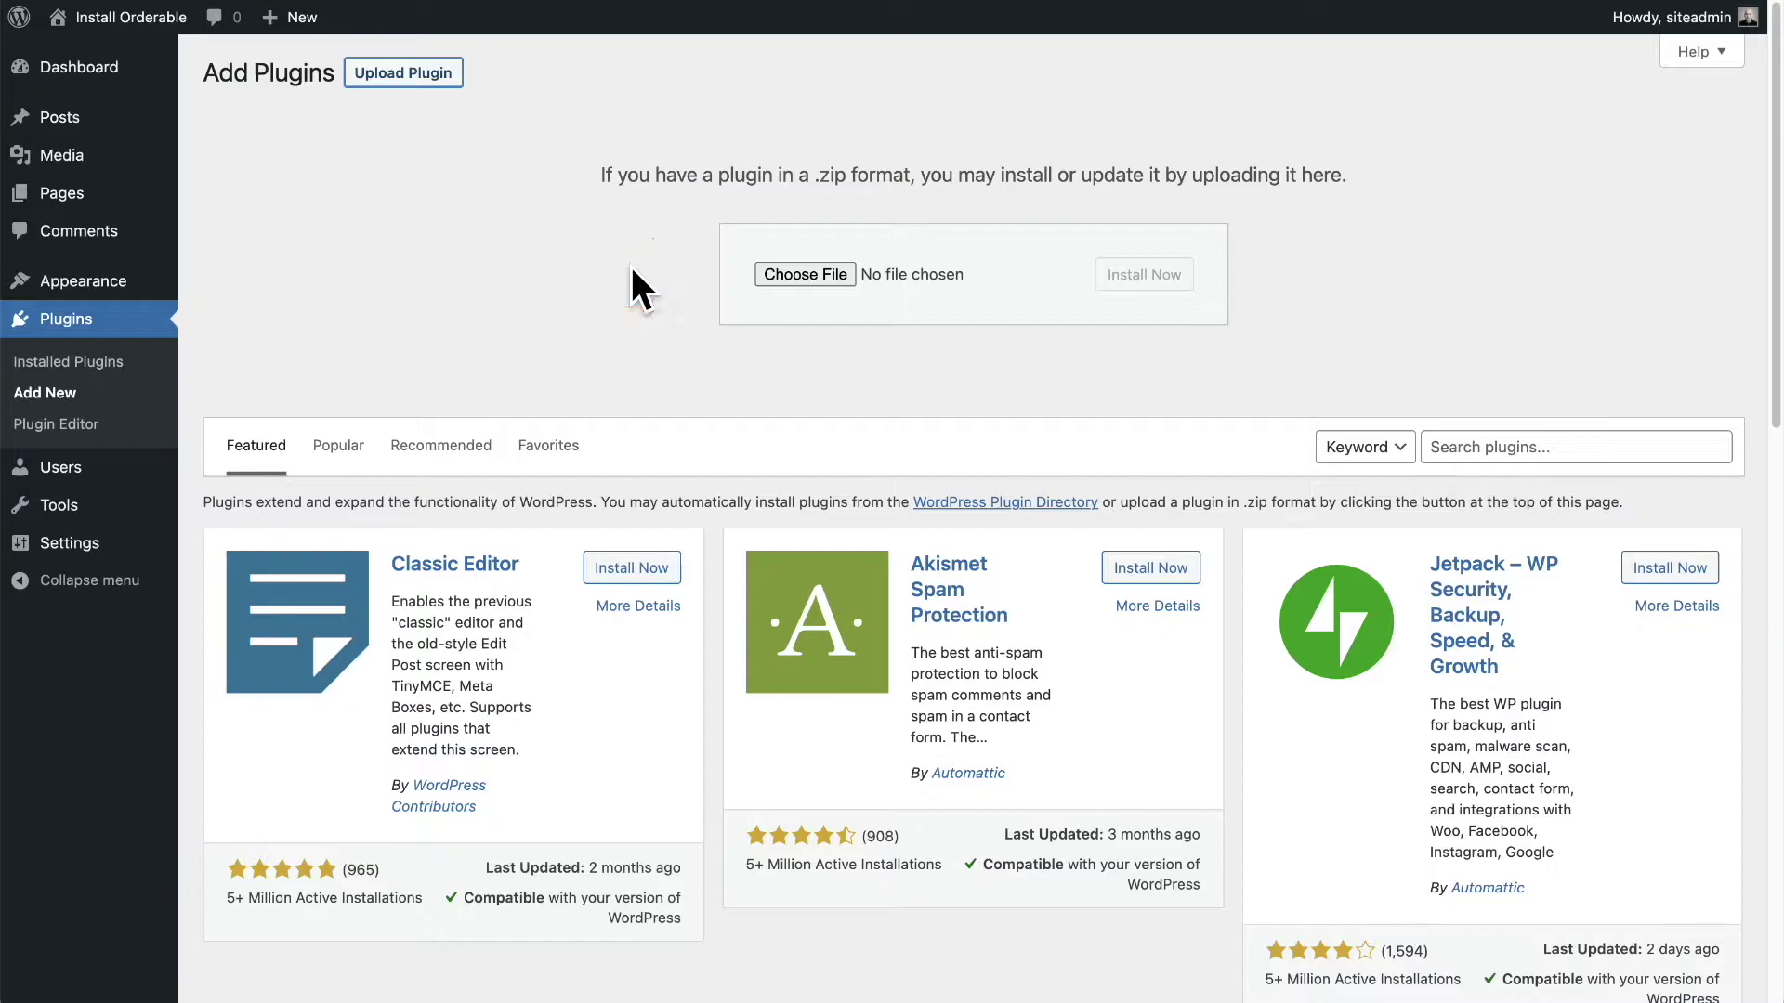
{"action": "left_click", "coordinate": [1006, 351]}
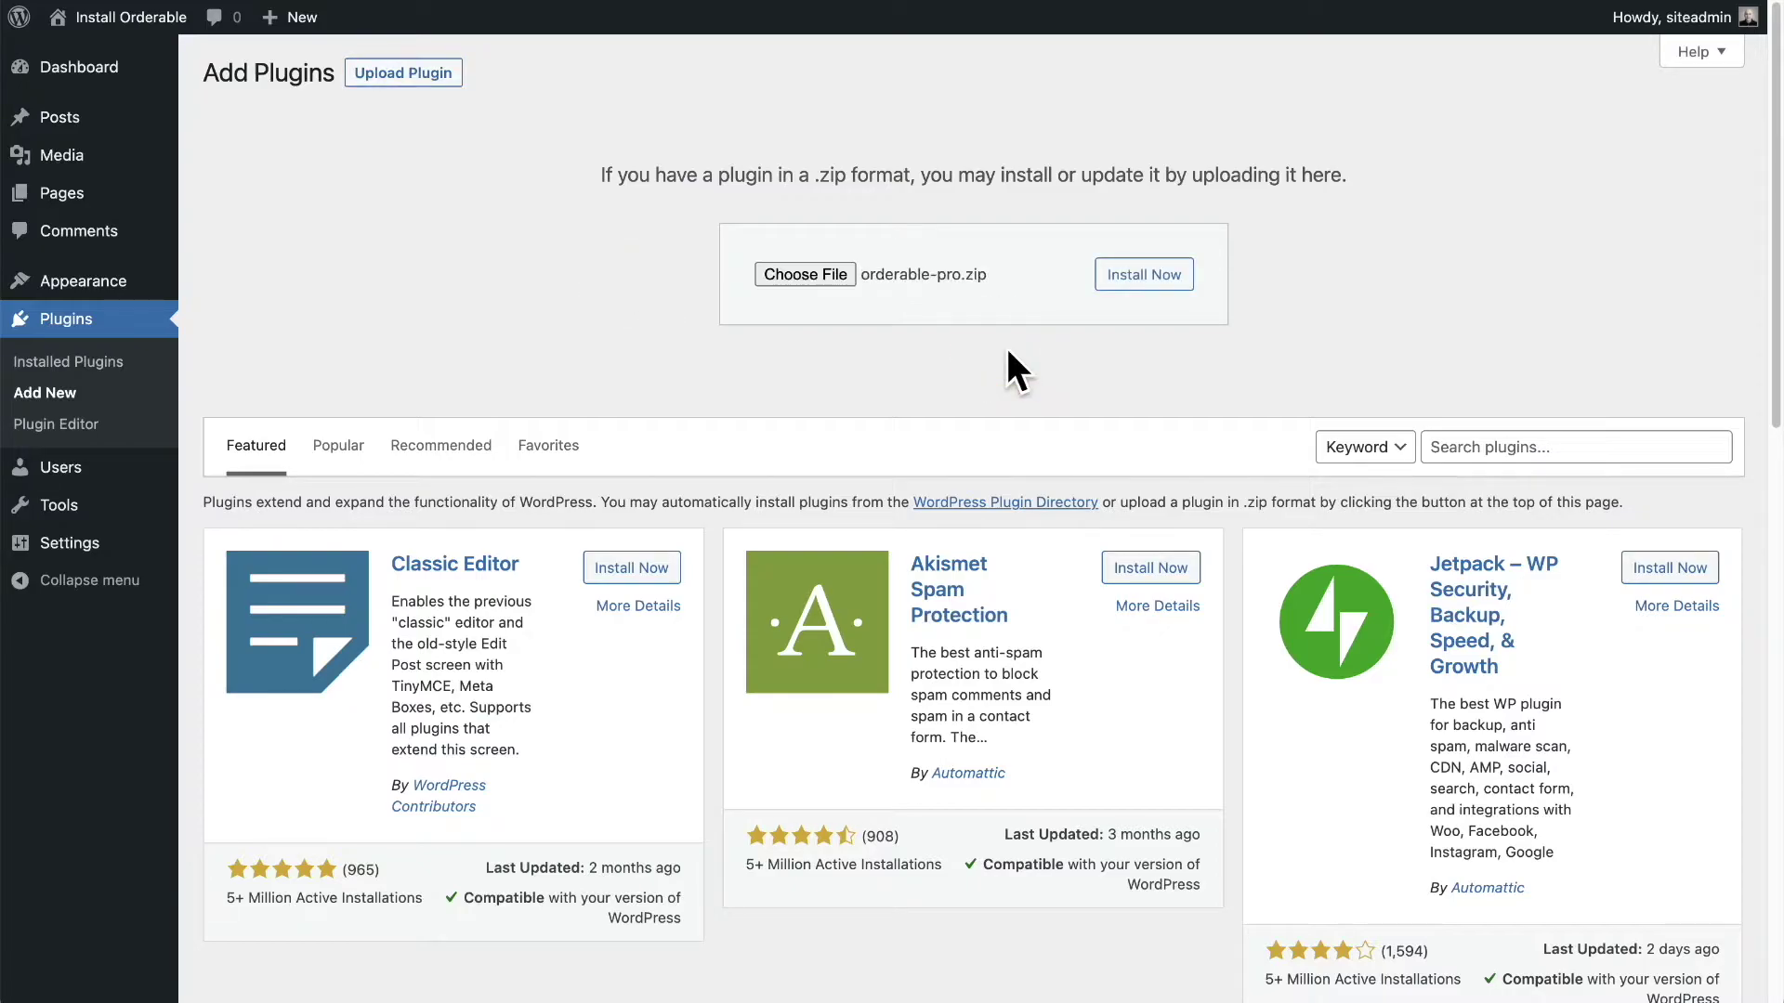
{"action": "left_click", "coordinate": [1139, 274]}
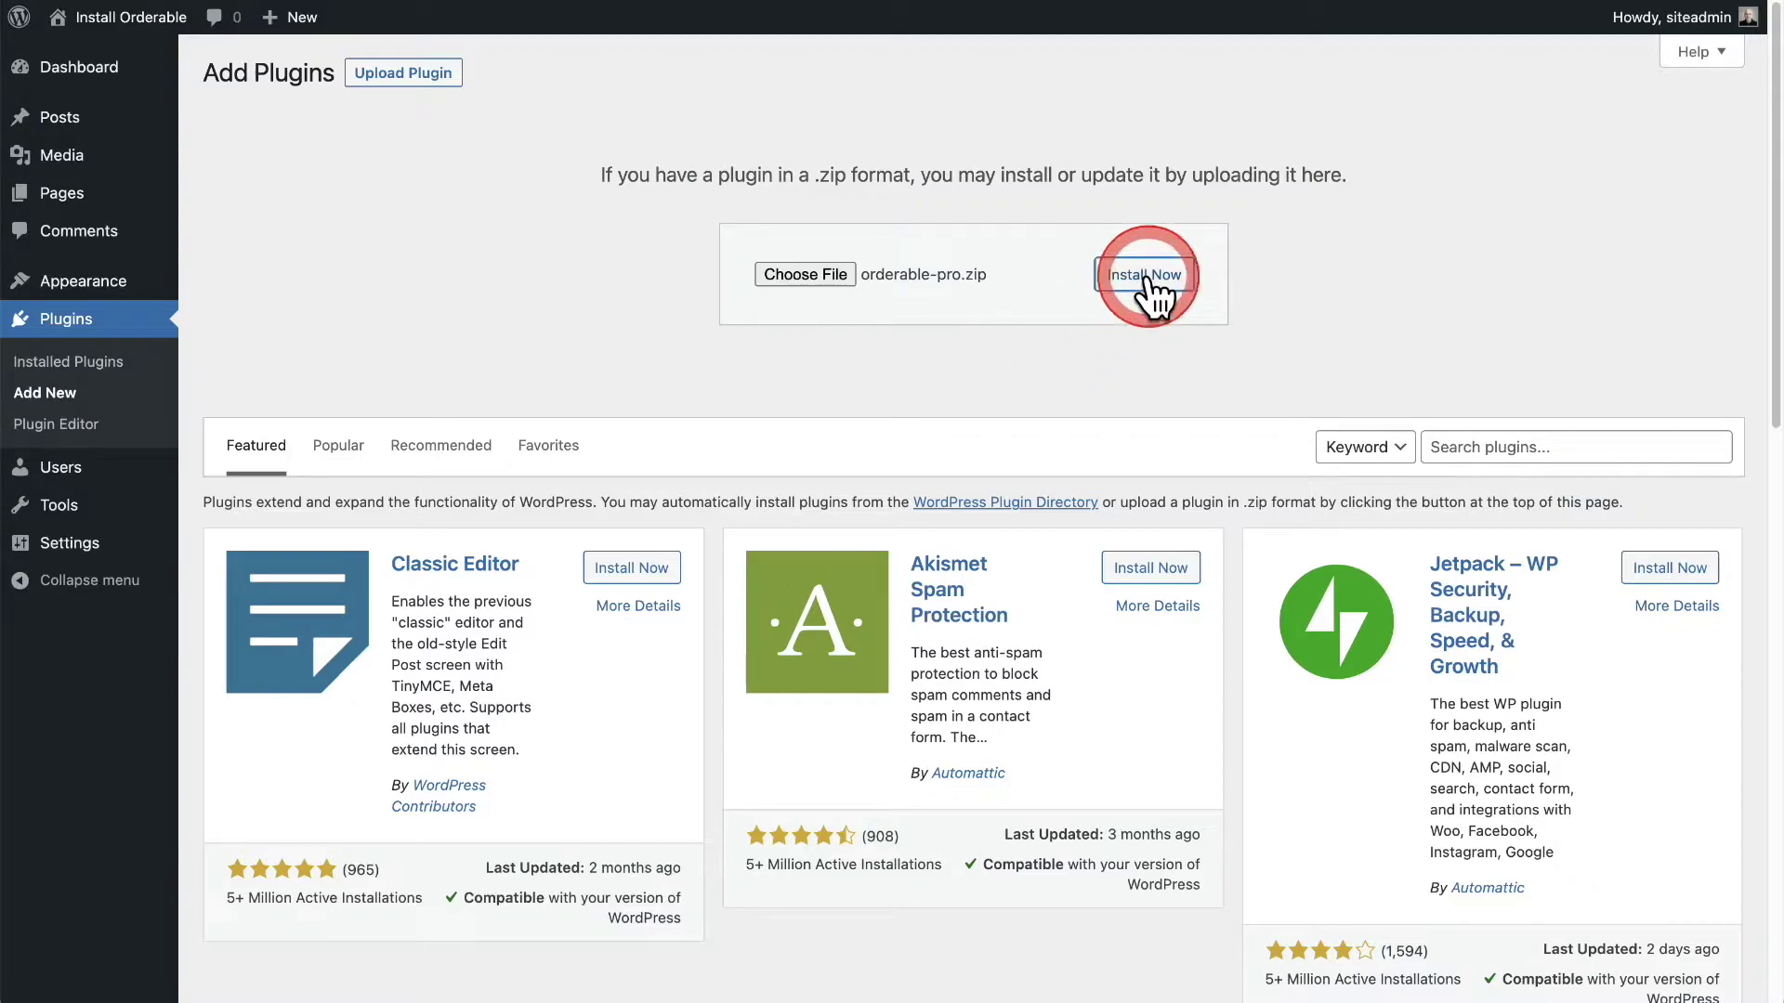
{"action": "left_click", "coordinate": [615, 323]}
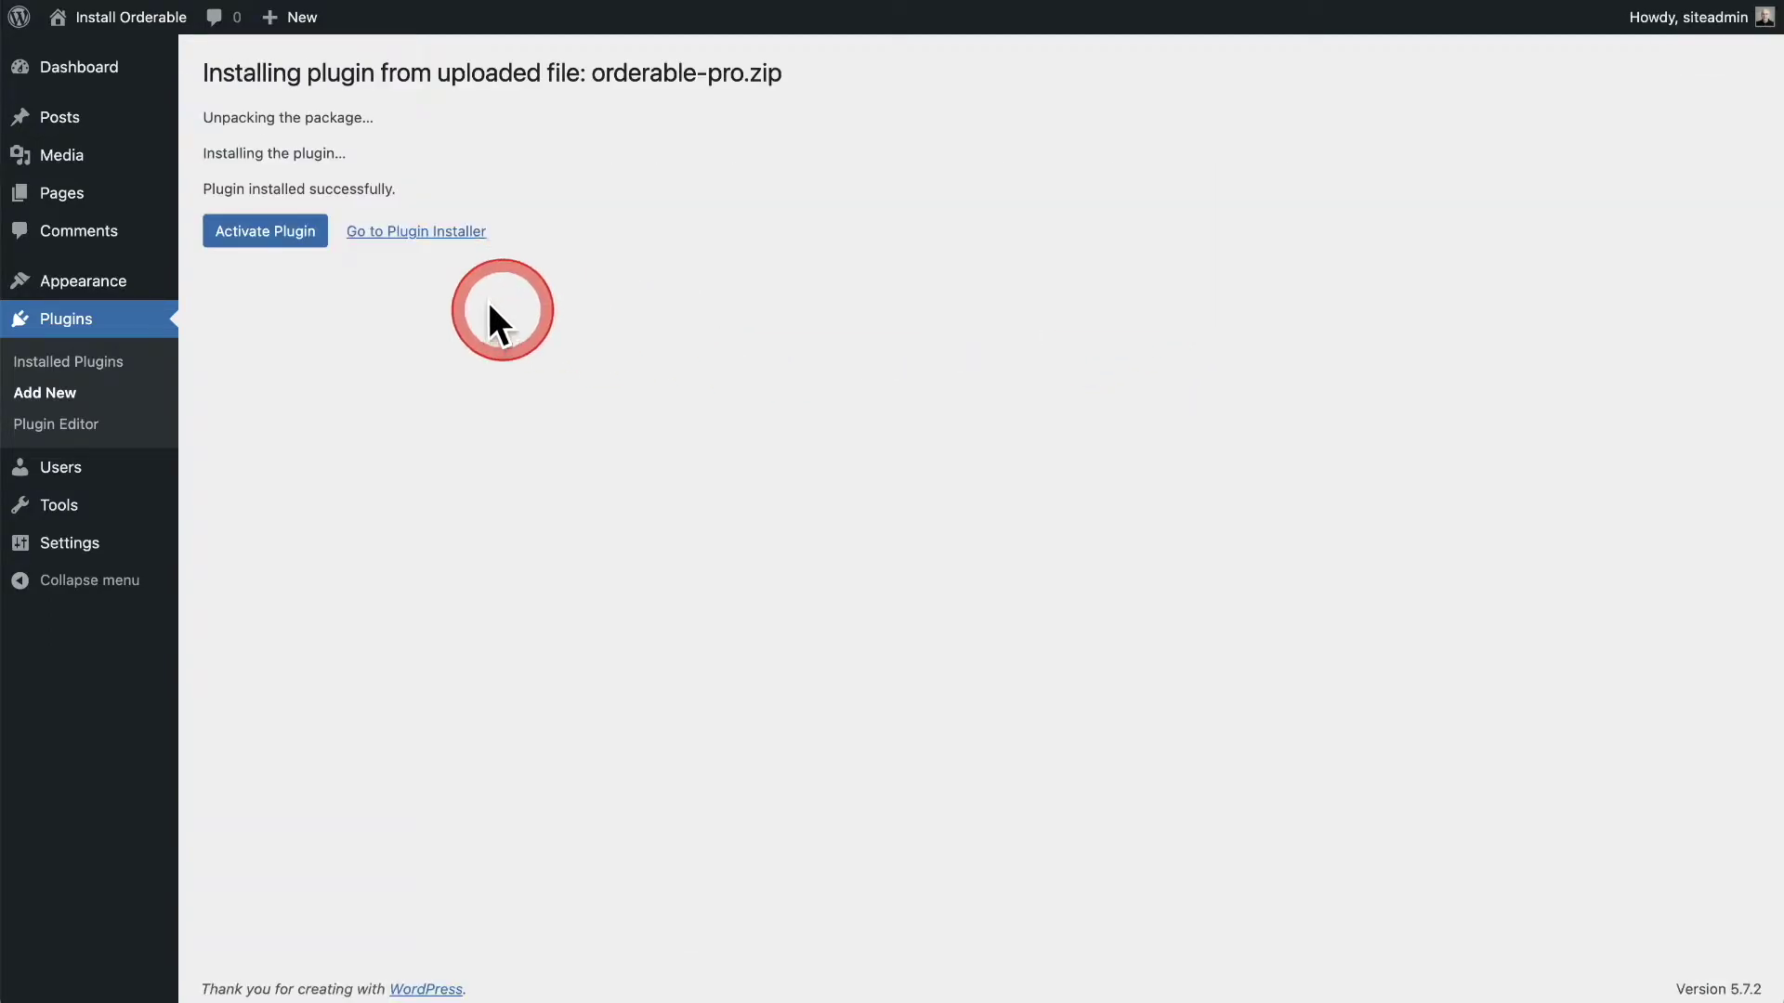
Activate the Orderable Pro plugin and the free Orderable - Local Ordering System plugin
{"action": "left_click", "coordinate": [316, 232]}
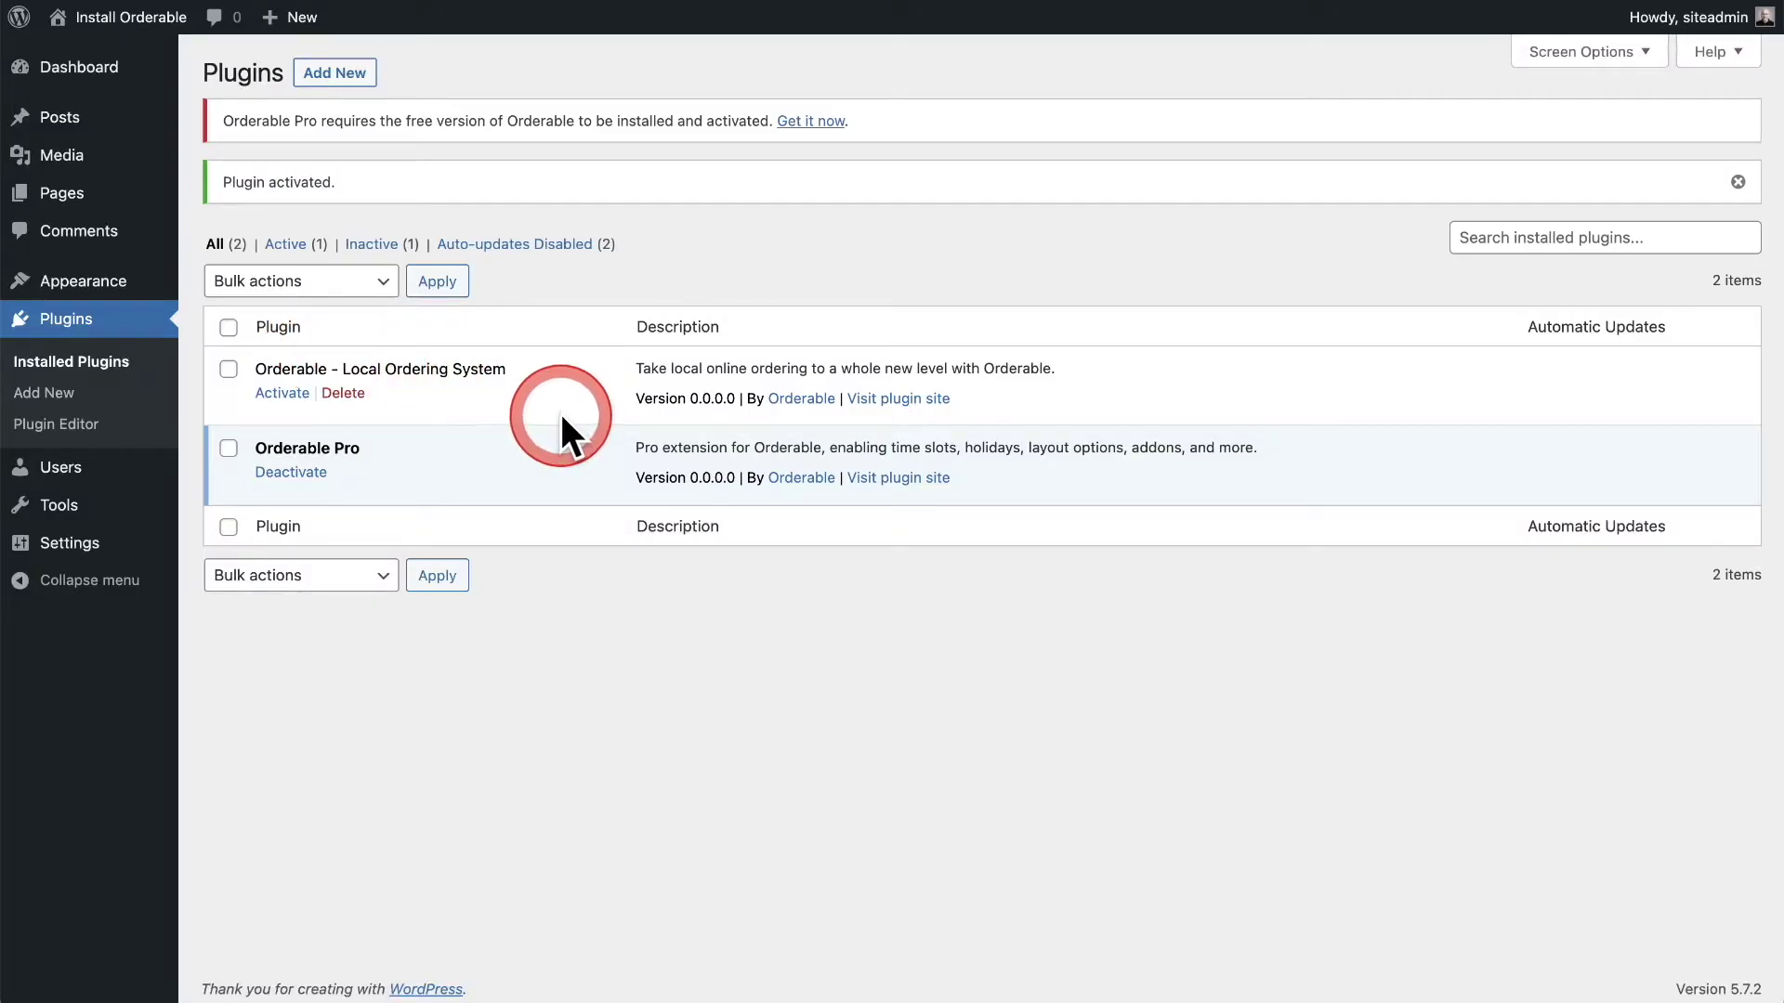
{"action": "left_click", "coordinate": [284, 394]}
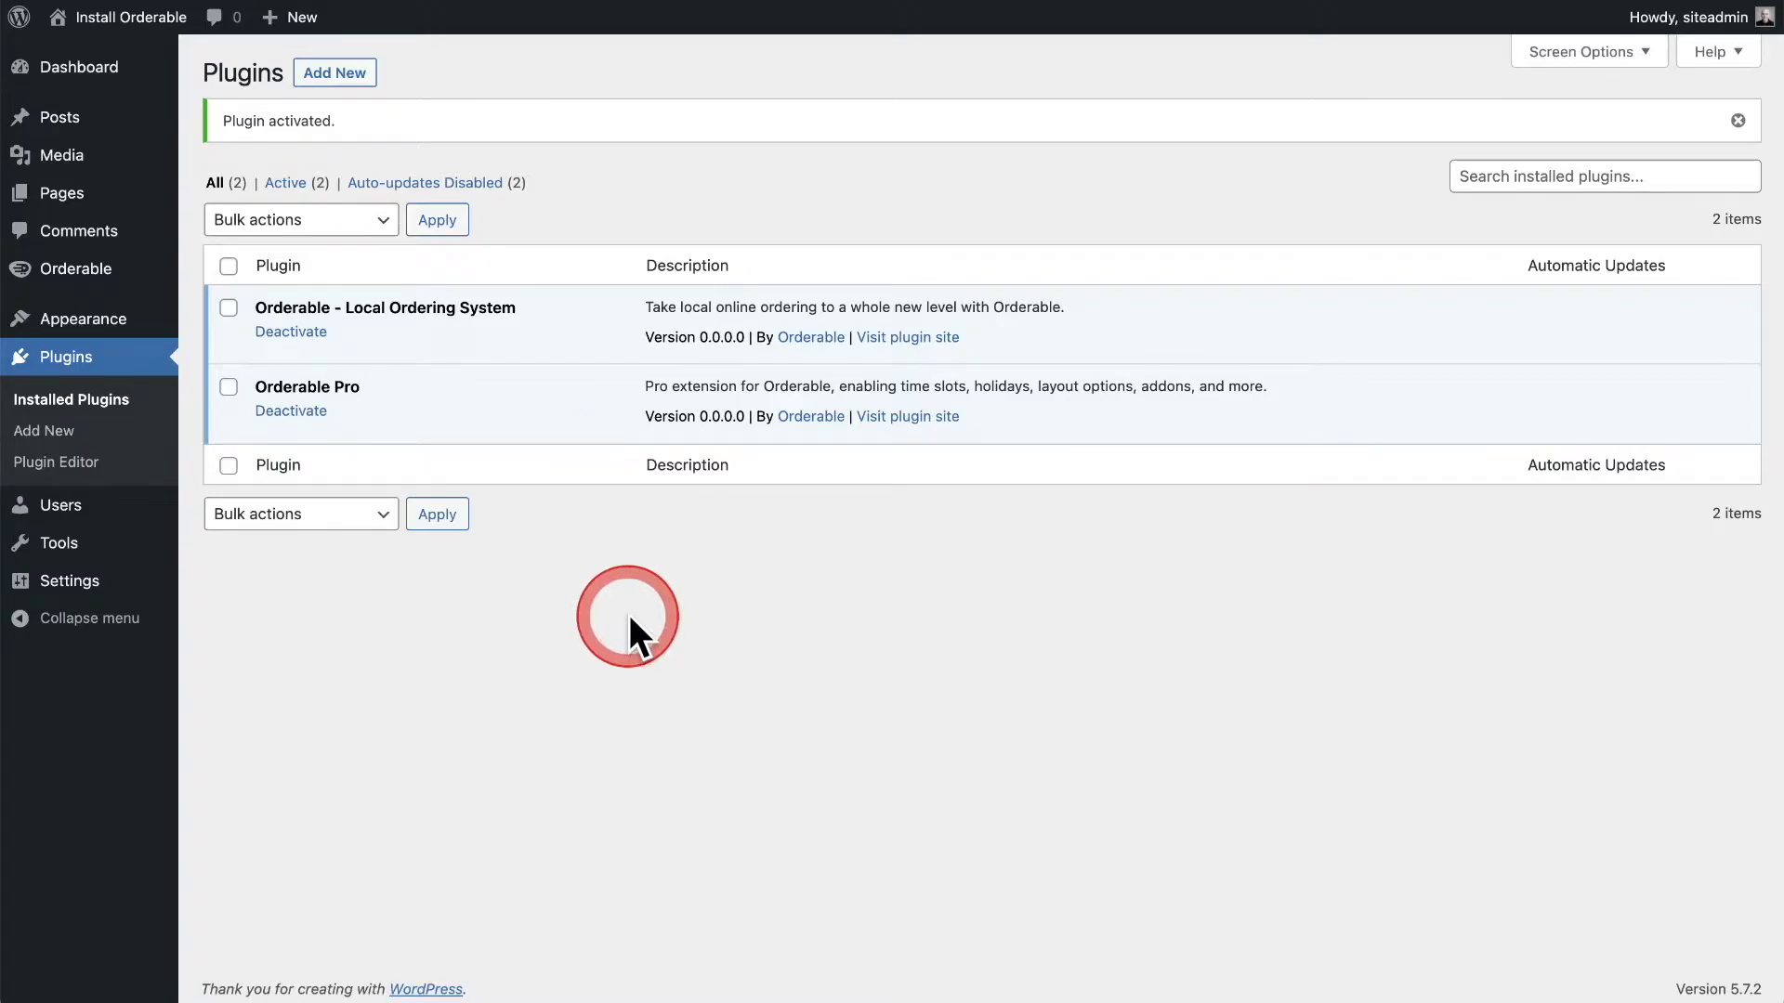
Begin the Orderable setup wizard, then install and activate WooCommerce as its requirement
{"action": "left_click", "coordinate": [102, 272]}
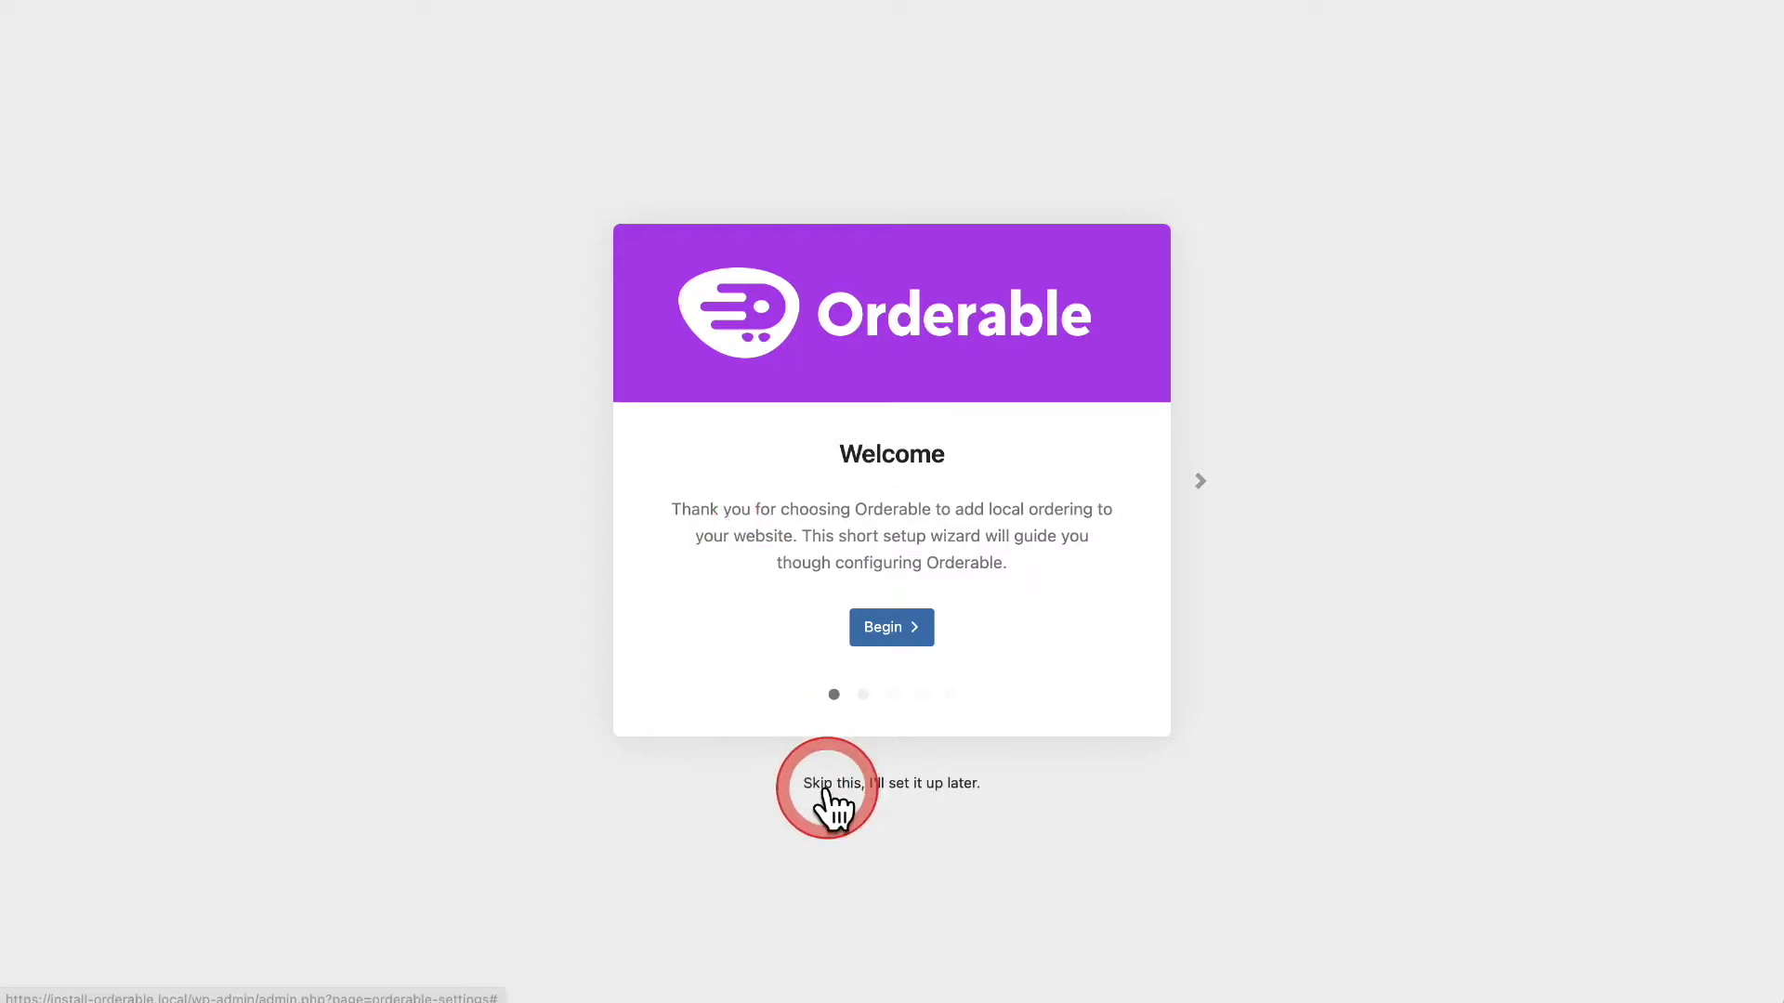
{"action": "left_click", "coordinate": [894, 628]}
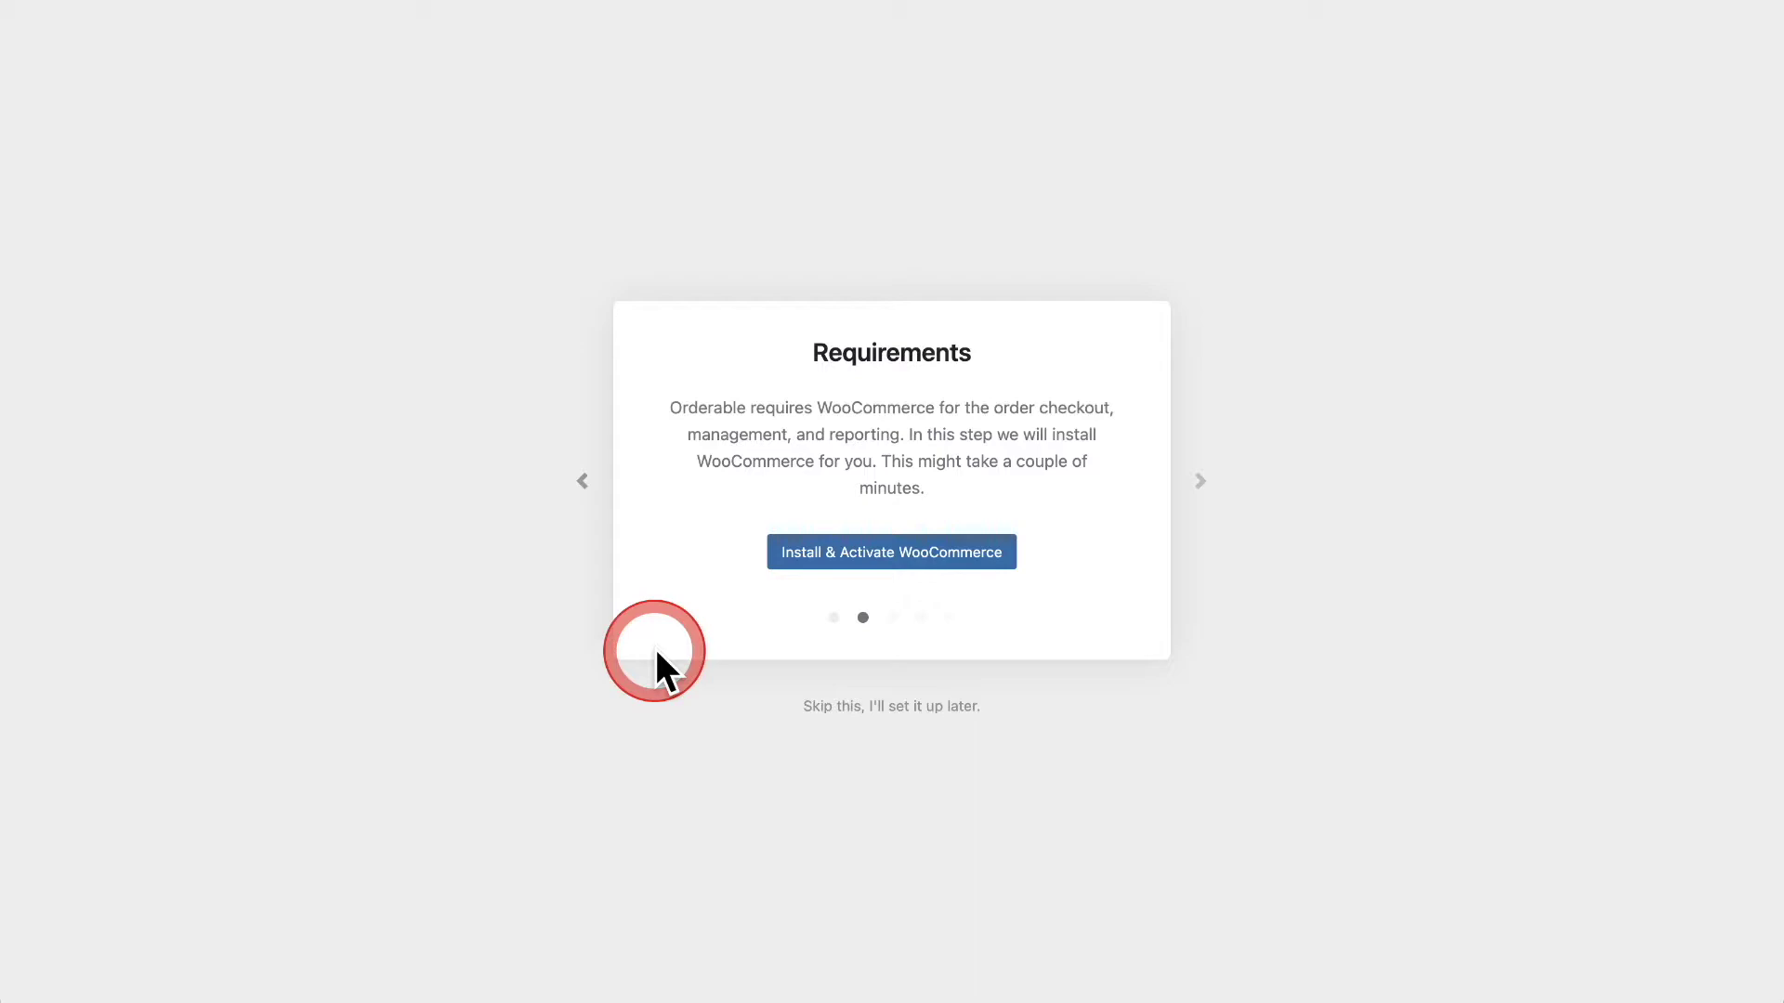
{"action": "left_click", "coordinate": [859, 563]}
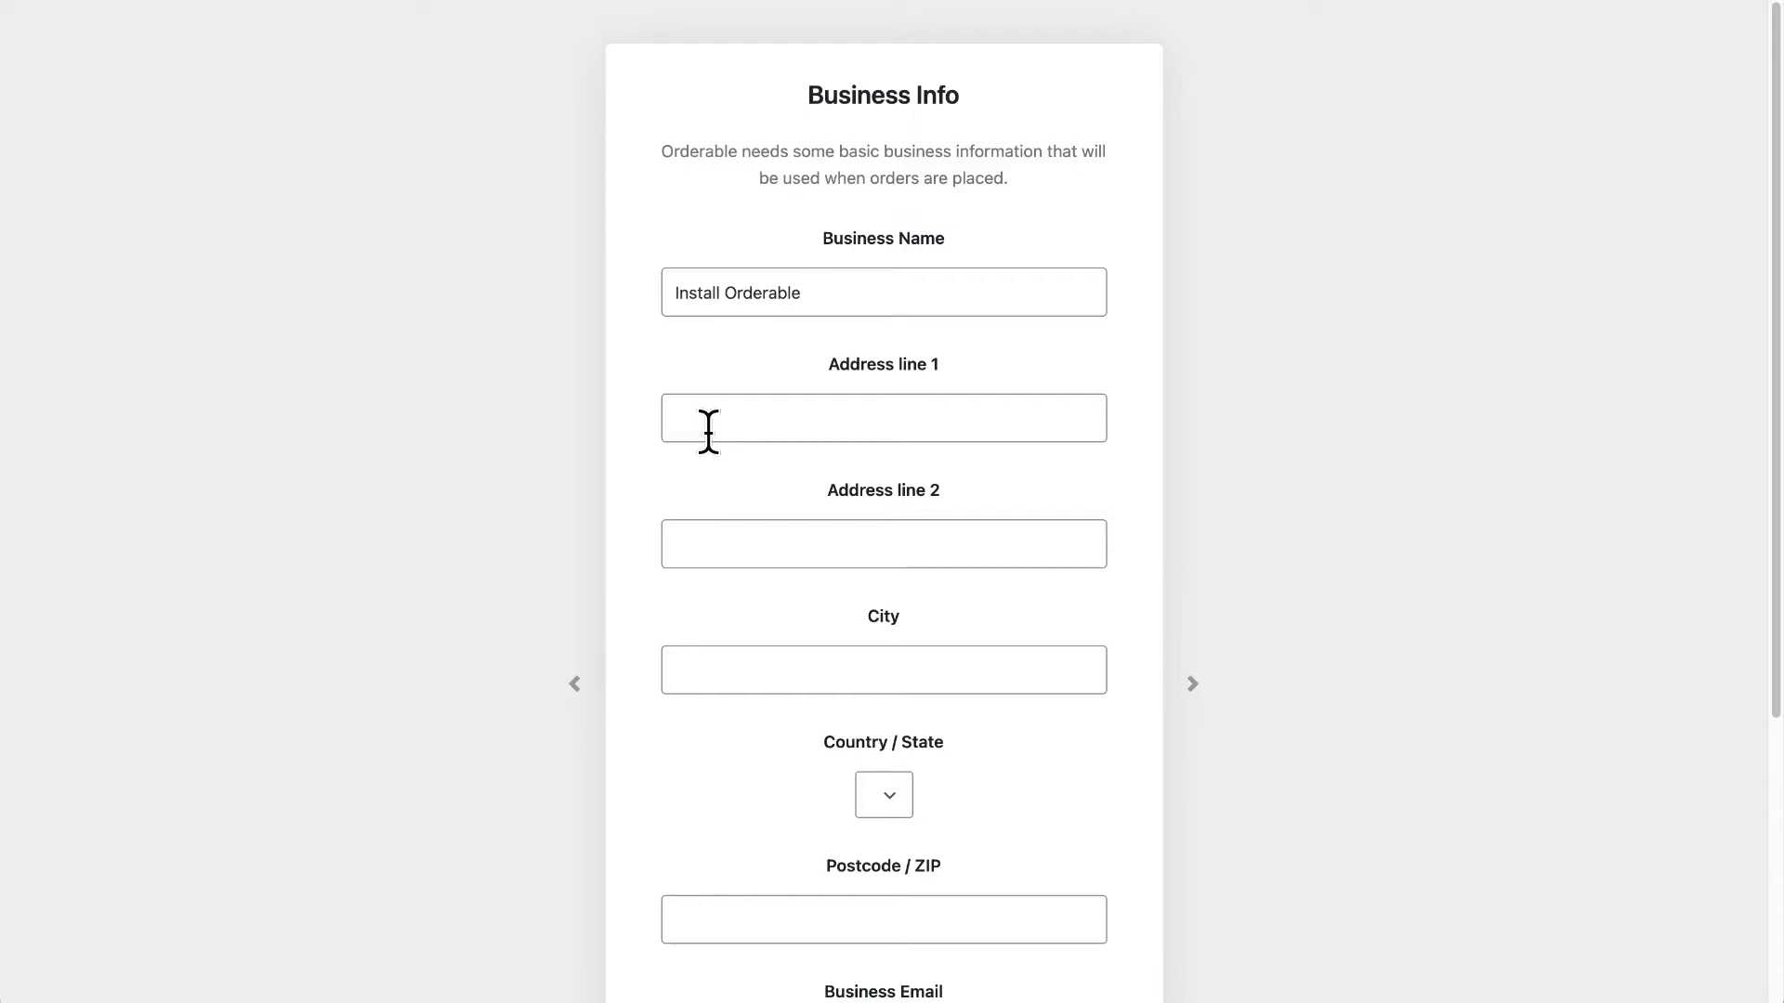
Opt in to e-mail updates on new Orderable training and features in the business info form
{"action": "scroll", "coordinate": [708, 432], "scroll_direction": "down", "scroll_amount": 3}
{"action": "left_click", "coordinate": [708, 432]}
{"action": "scroll", "coordinate": [708, 431], "scroll_direction": "down", "scroll_amount": 3}
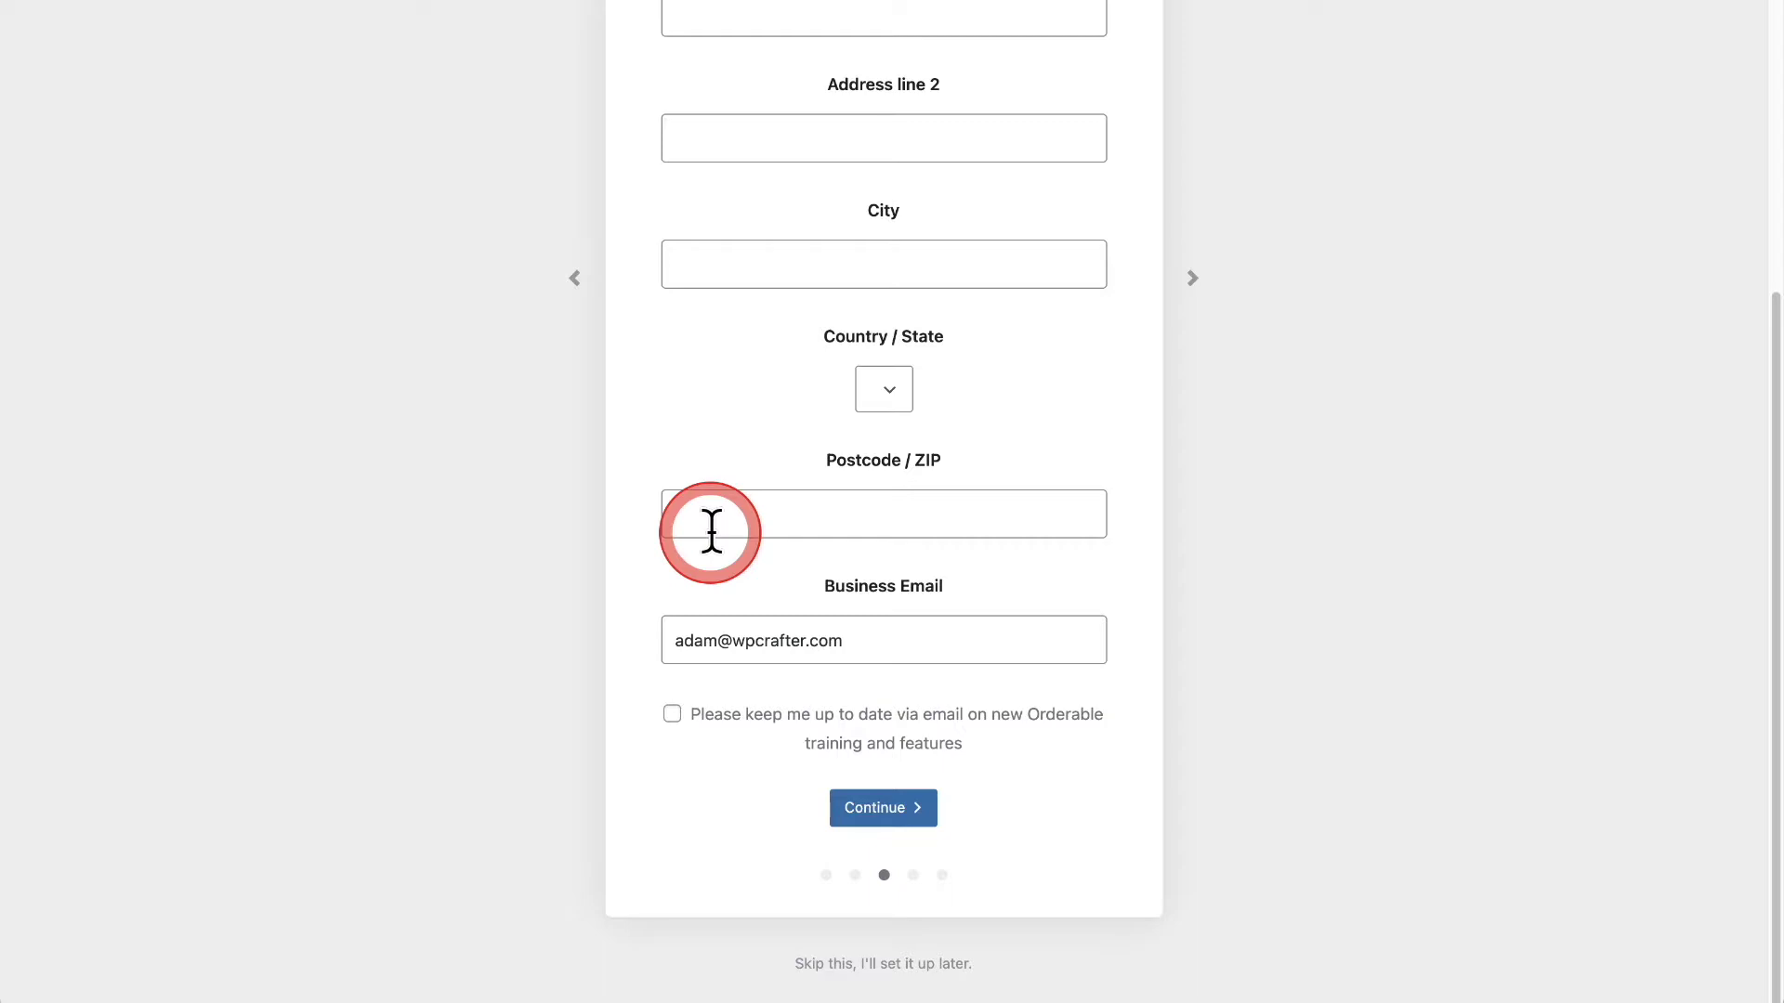
{"action": "left_click", "coordinate": [673, 716]}
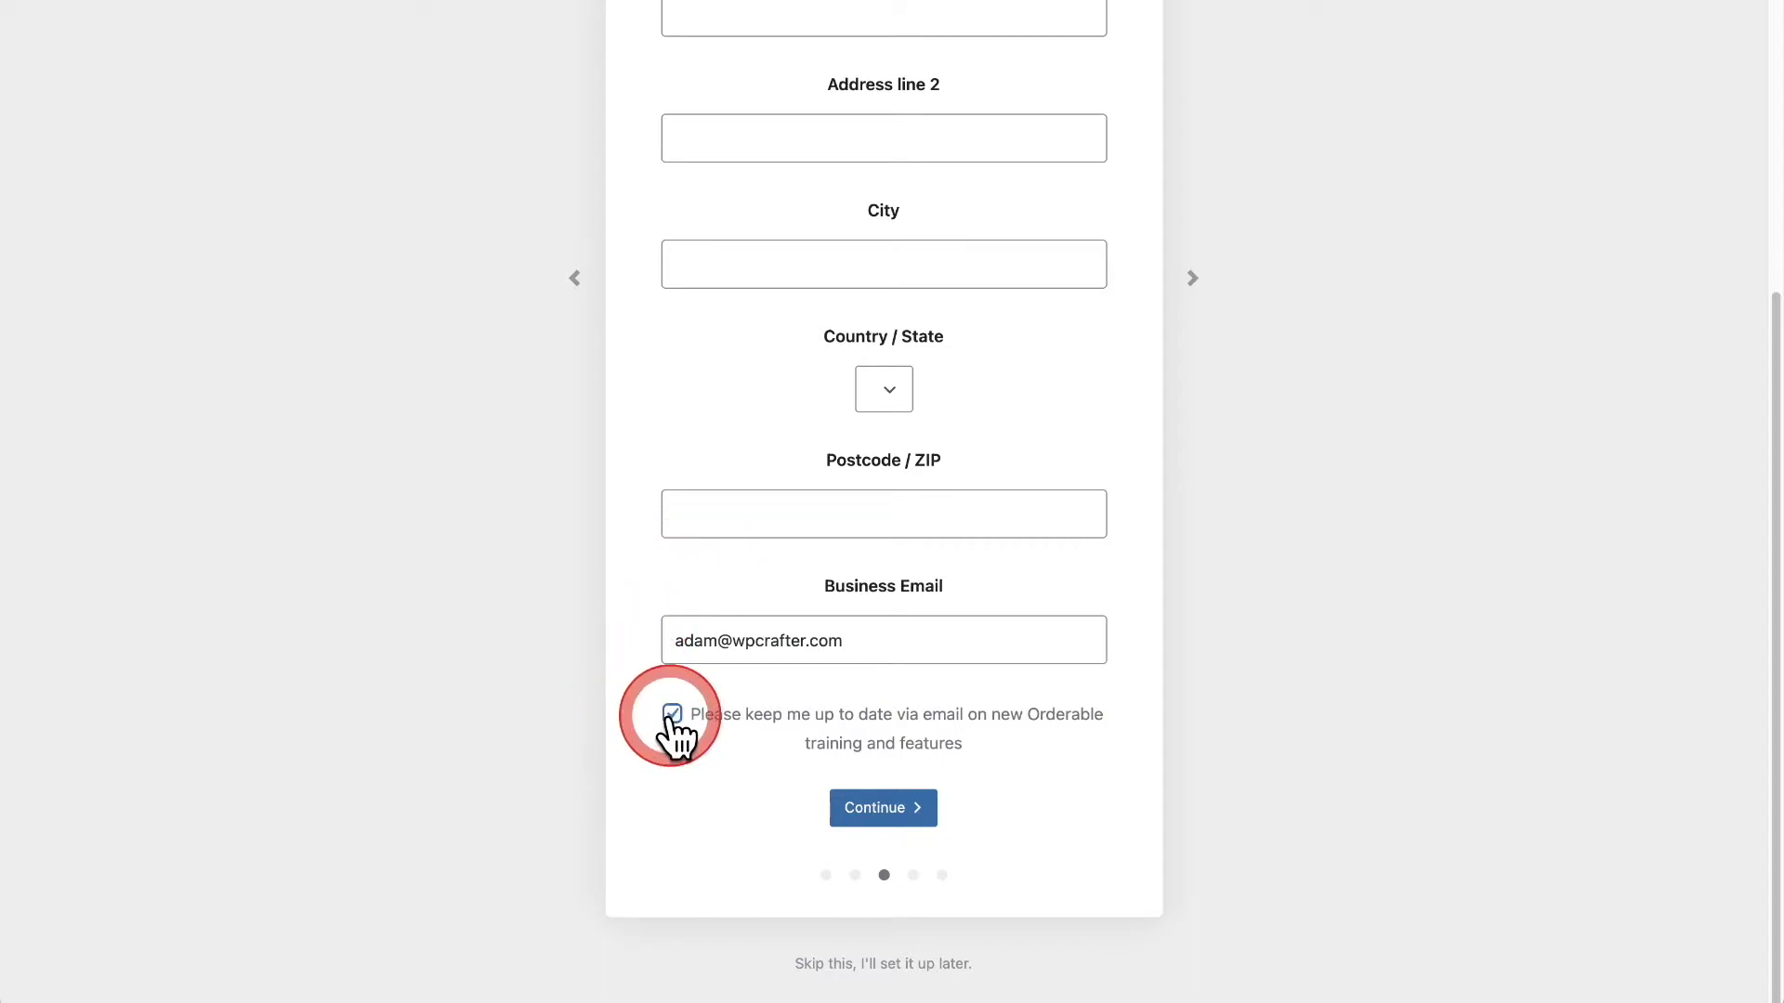
{"action": "left_click", "coordinate": [671, 717]}
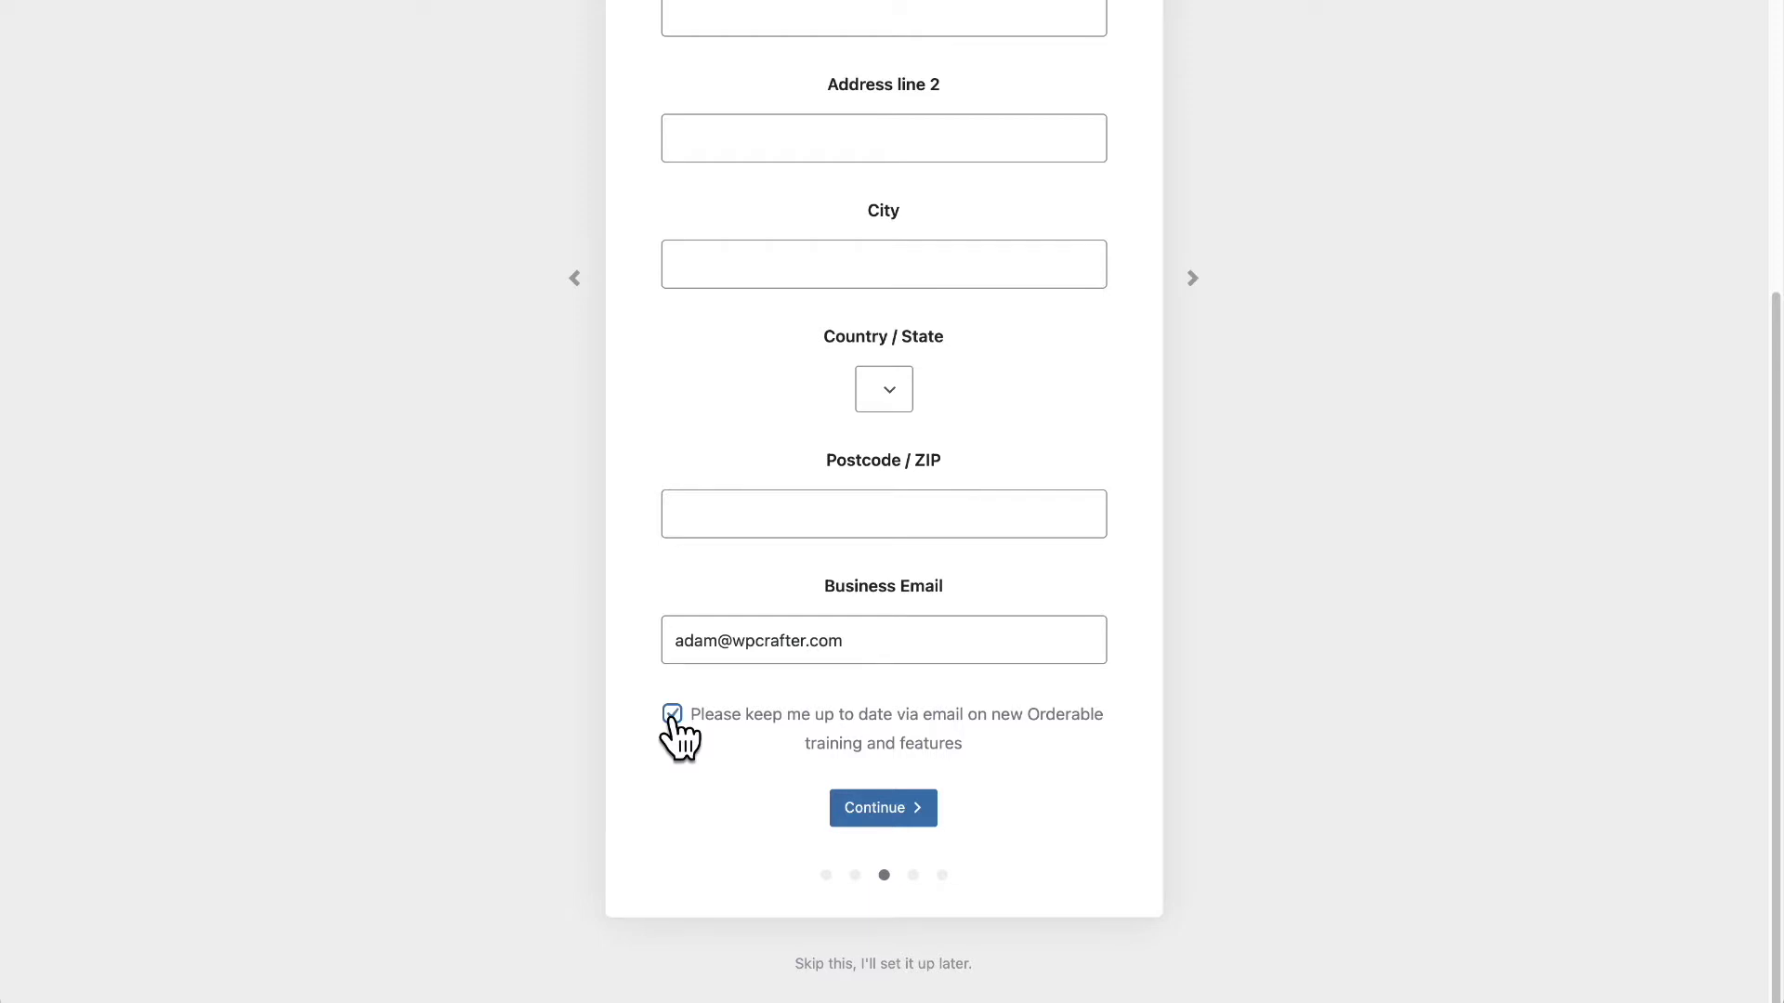
{"action": "left_click", "coordinate": [672, 716]}
{"action": "left_click", "coordinate": [674, 716]}
{"action": "scroll", "coordinate": [621, 702], "scroll_direction": "up", "scroll_amount": 5}
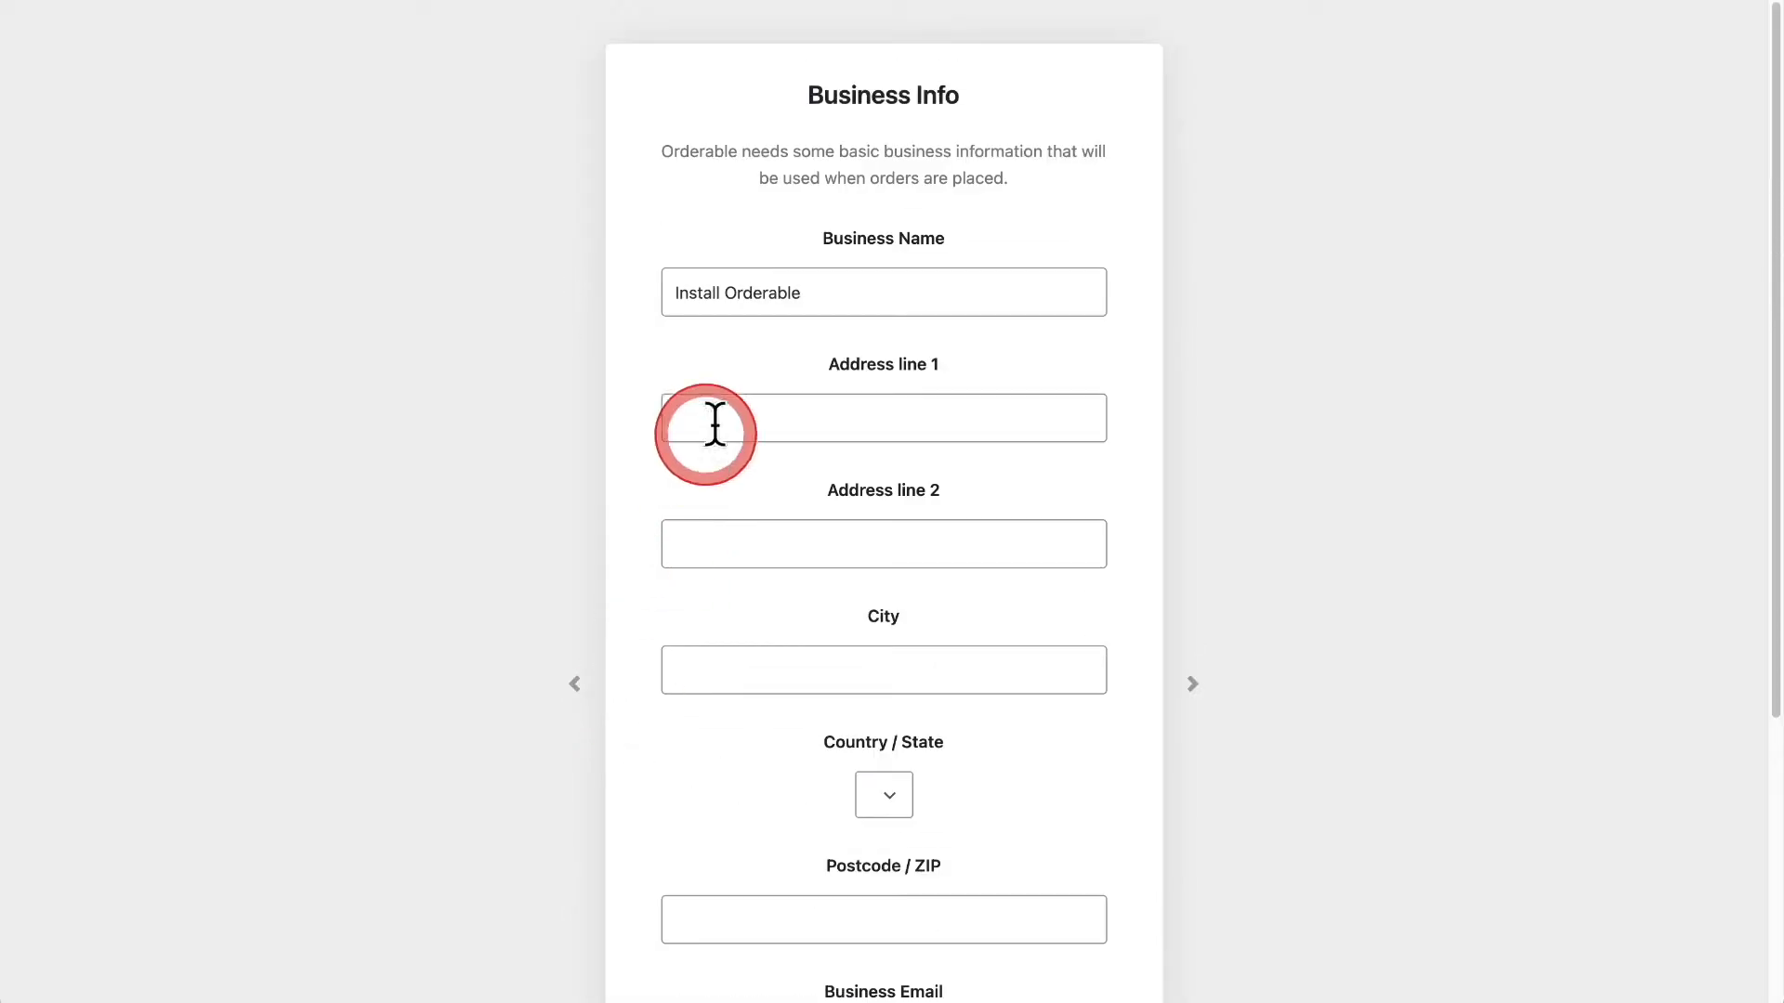
Set the business name to Orderable Inc., fill in the business address, city and postcode, and continue to the location info
{"action": "left_click", "coordinate": [836, 293]}
{"action": "triple_click", "coordinate": [836, 293]}
{"action": "scroll", "coordinate": [797, 808], "scroll_direction": "down", "scroll_amount": 5}
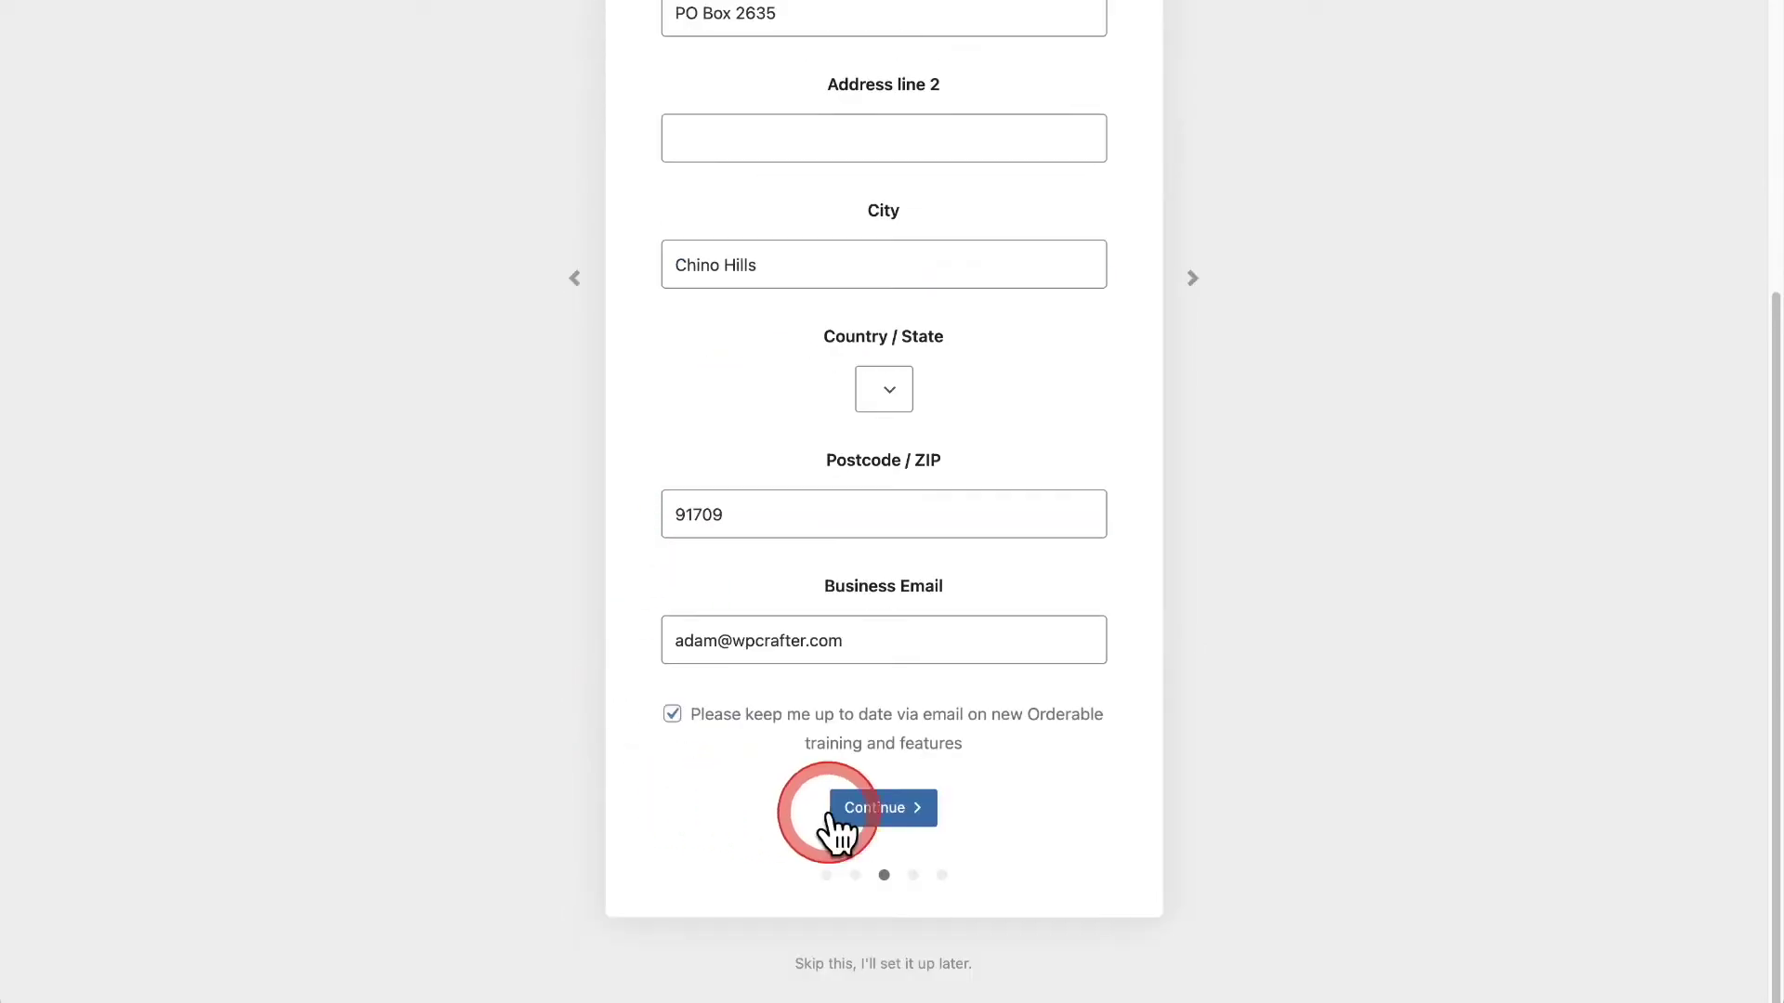
{"action": "left_click", "coordinate": [888, 810]}
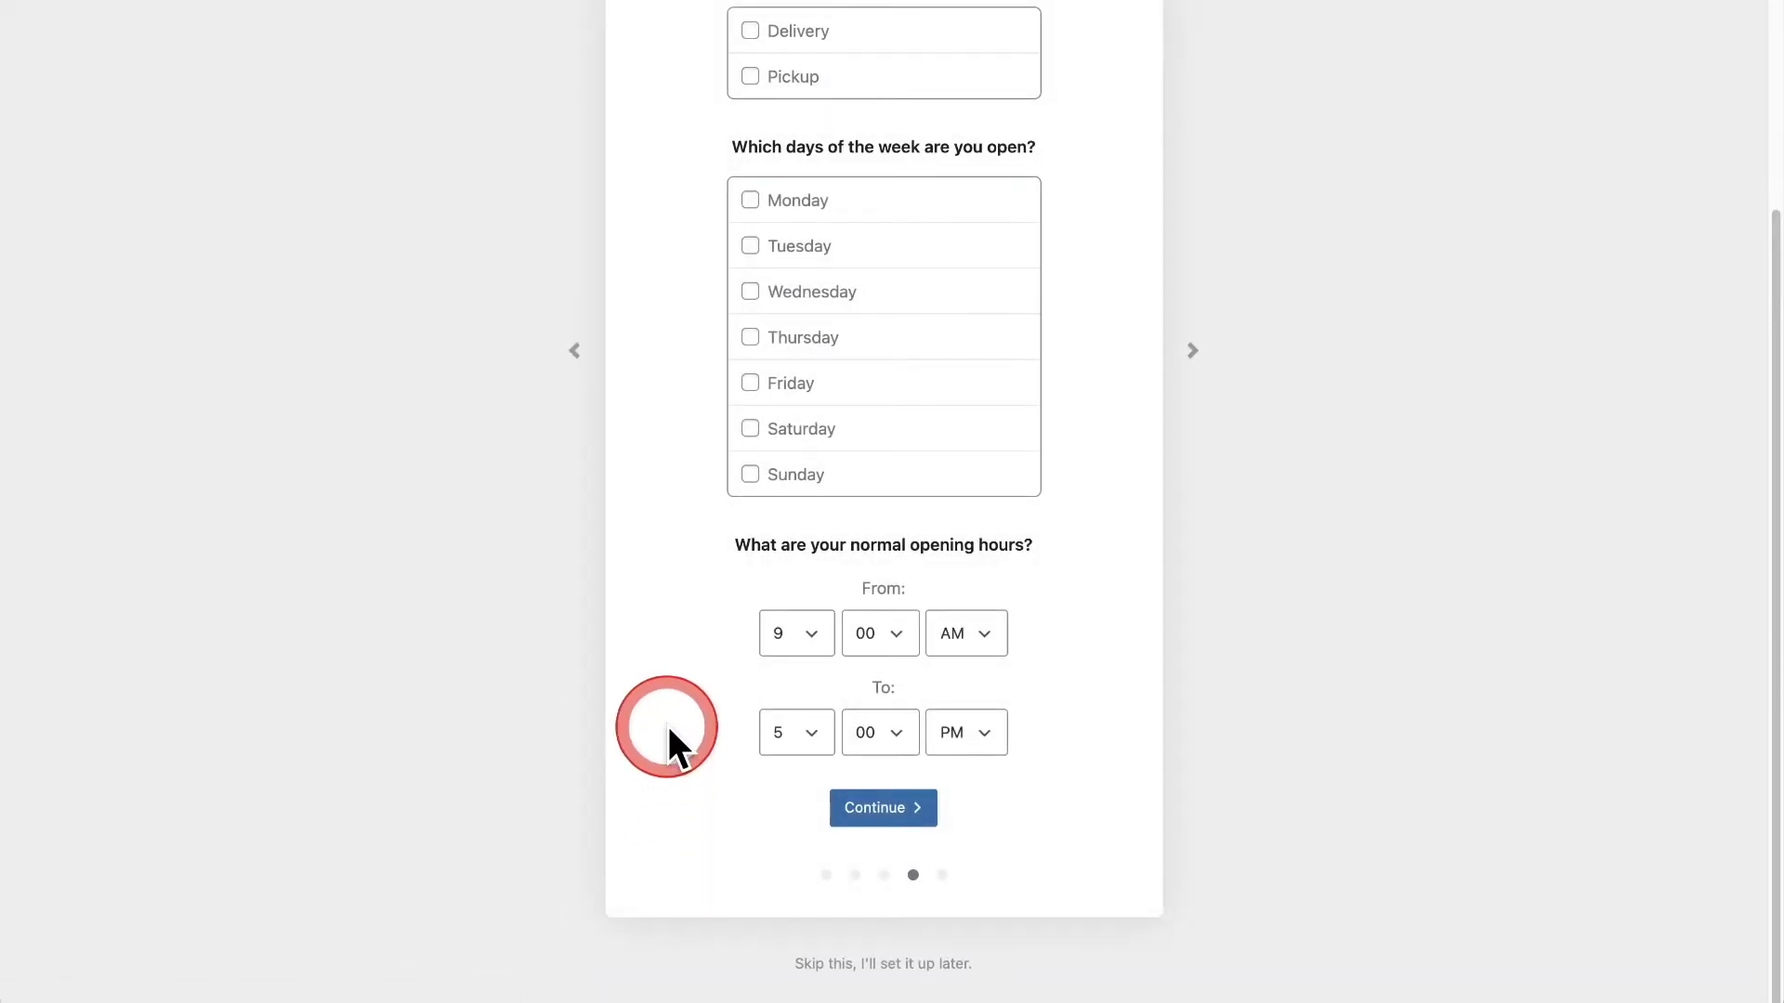
Select both Delivery and Pickup as the services the location offers
{"action": "scroll", "coordinate": [667, 734], "scroll_direction": "up", "scroll_amount": 3}
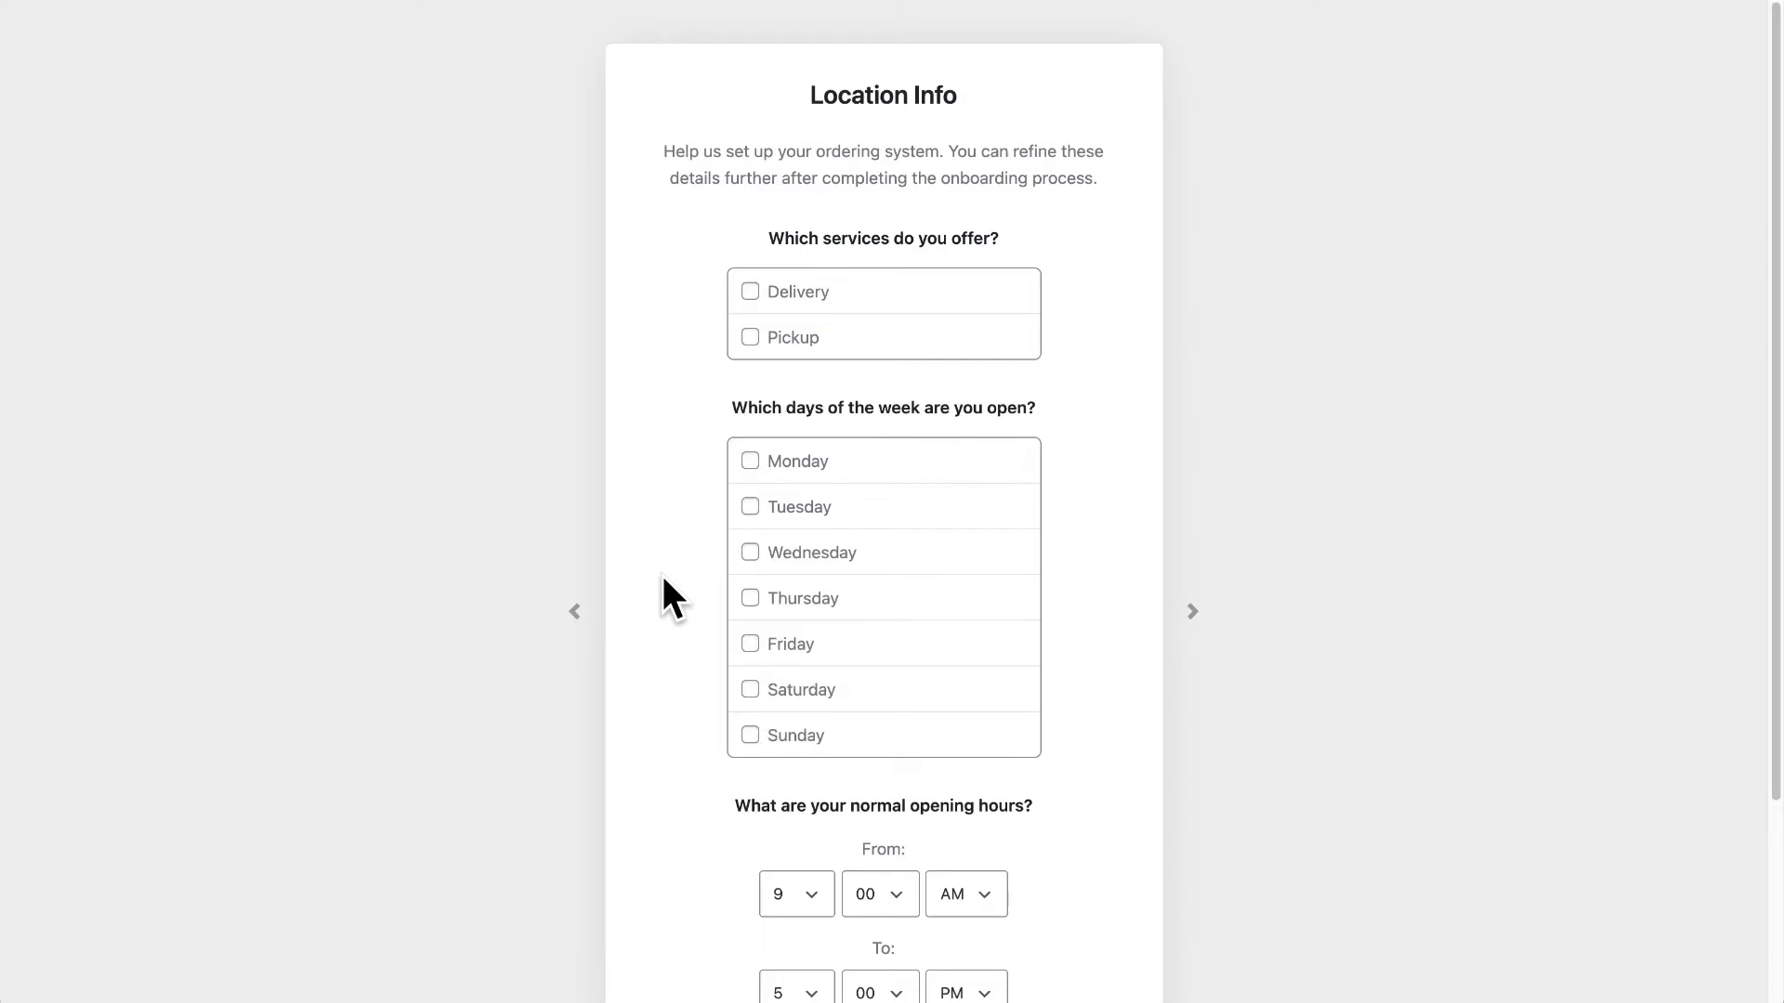
{"action": "left_click", "coordinate": [750, 293]}
{"action": "left_click", "coordinate": [749, 338]}
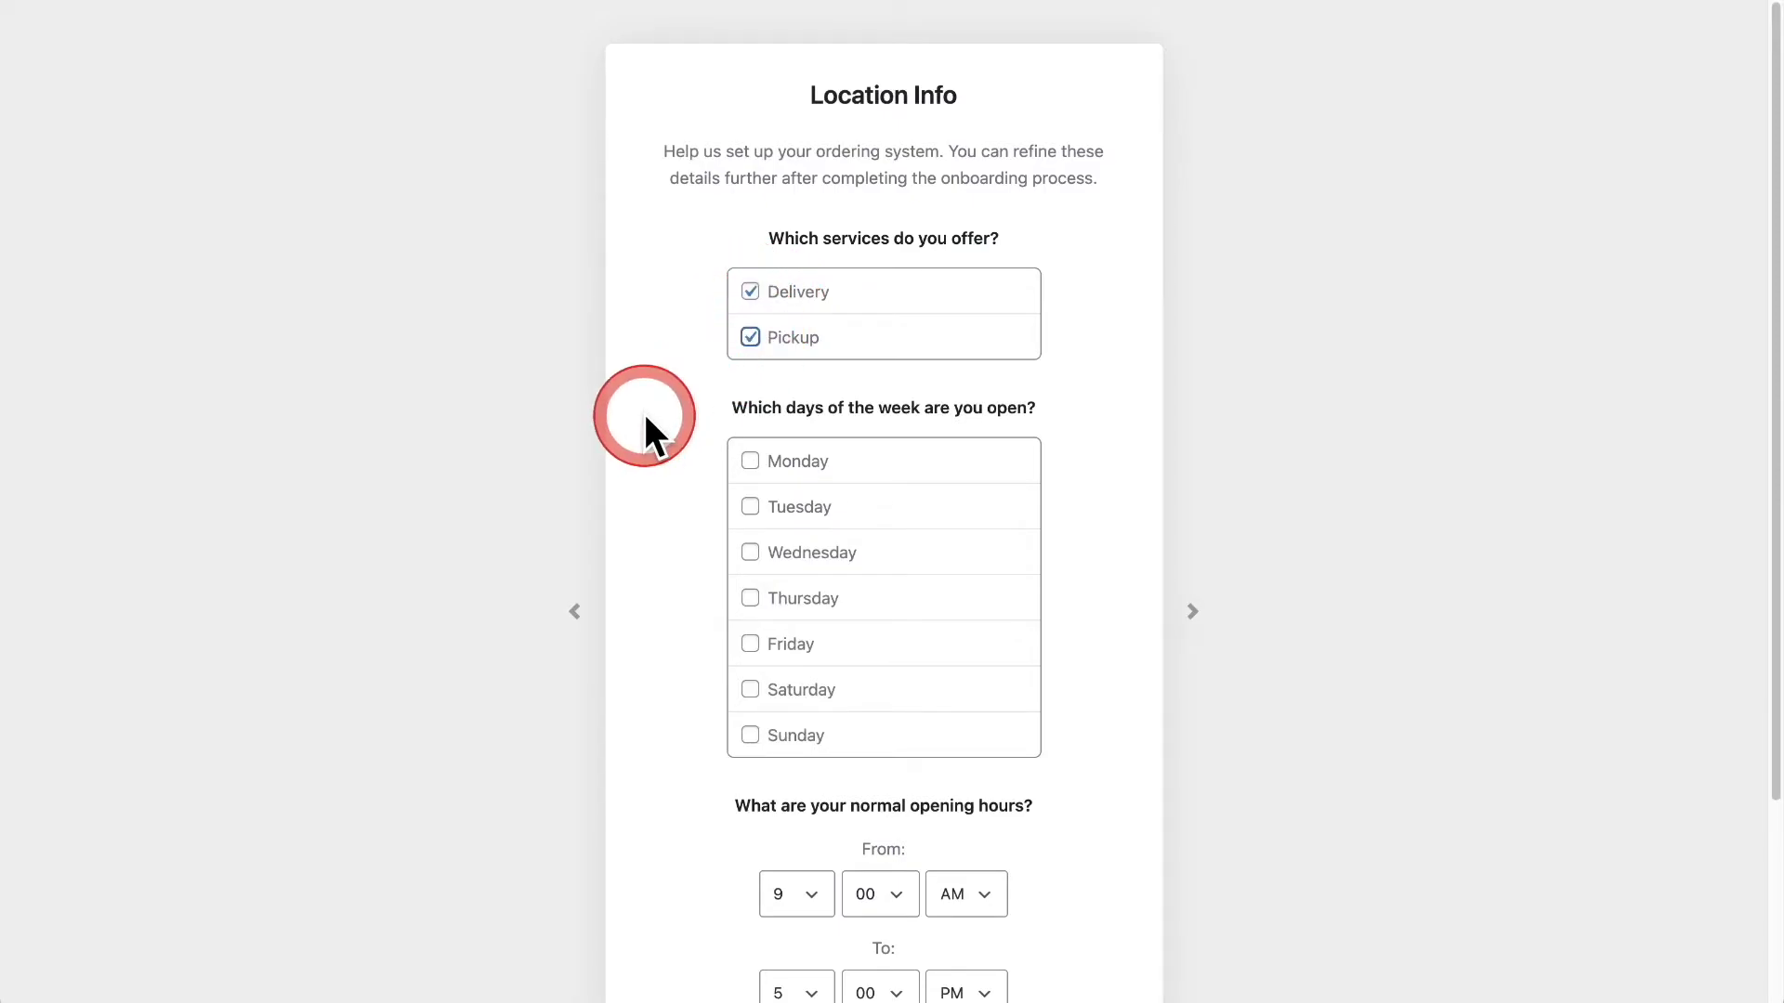
Mark Monday through Saturday as the days of the week the business is open
{"action": "scroll", "coordinate": [616, 427], "scroll_direction": "down", "scroll_amount": 2}
{"action": "left_click", "coordinate": [751, 369]}
{"action": "left_click", "coordinate": [752, 414]}
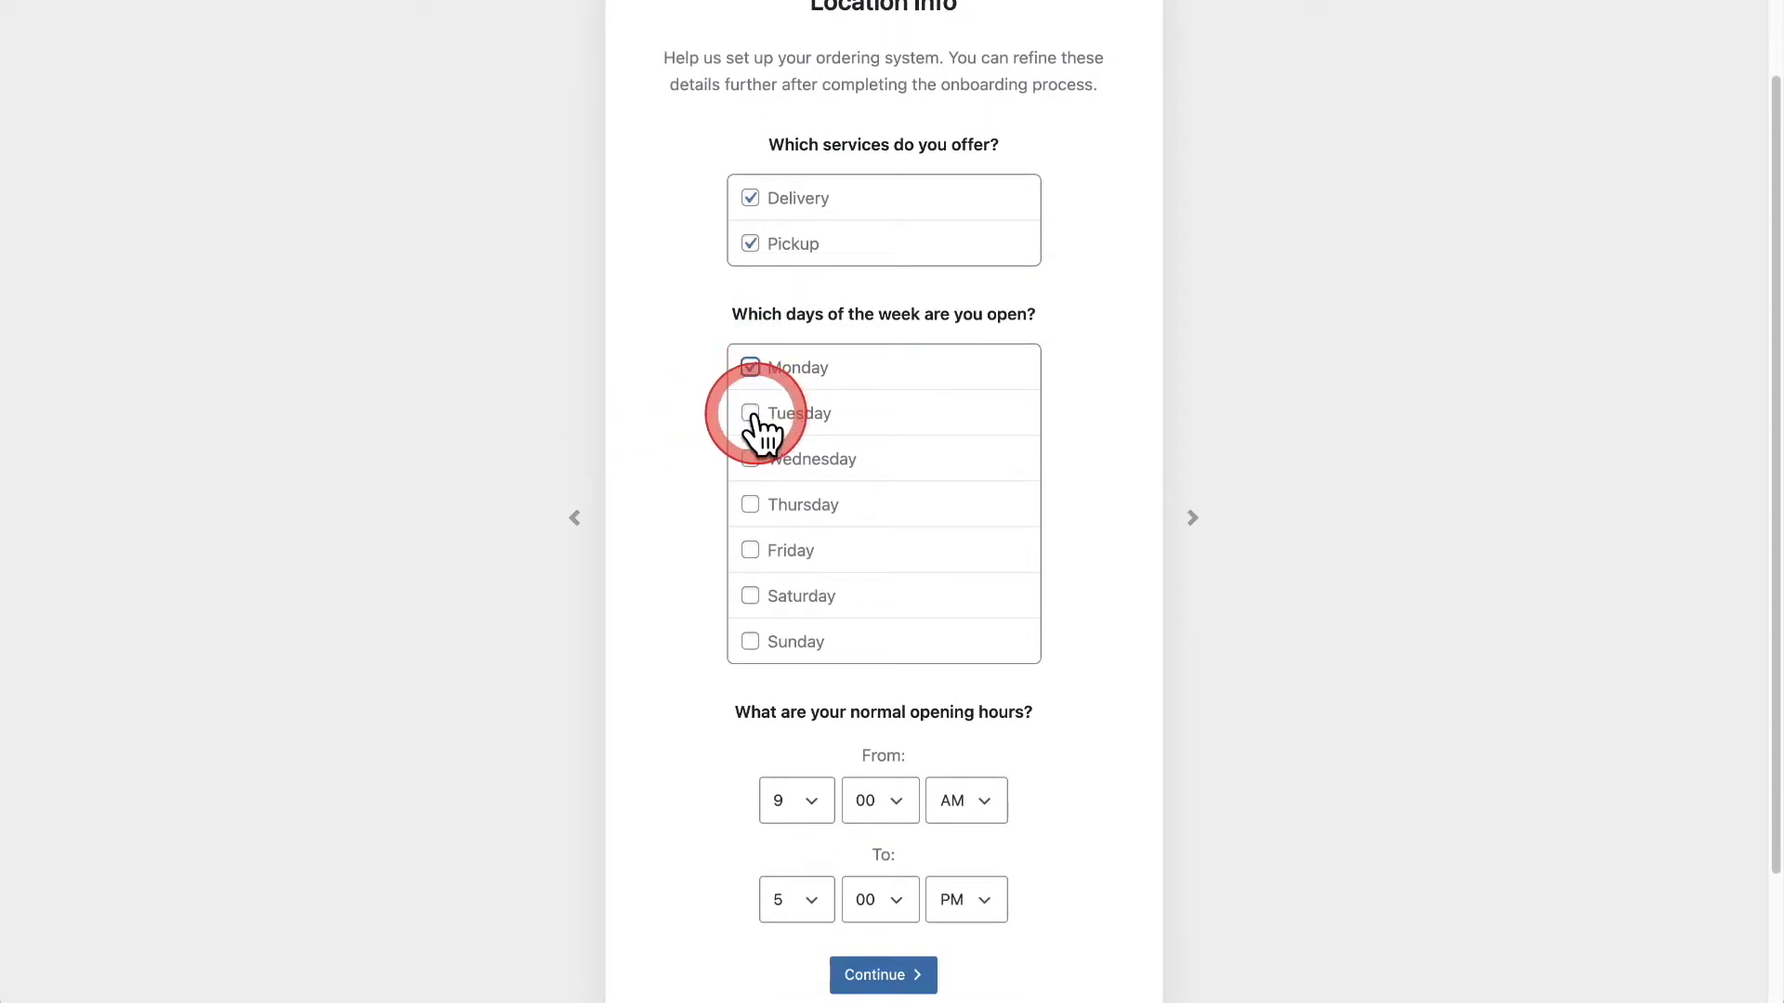
{"action": "left_click", "coordinate": [753, 462]}
{"action": "left_click", "coordinate": [751, 507]}
{"action": "left_click", "coordinate": [751, 552]}
{"action": "left_click", "coordinate": [752, 597]}
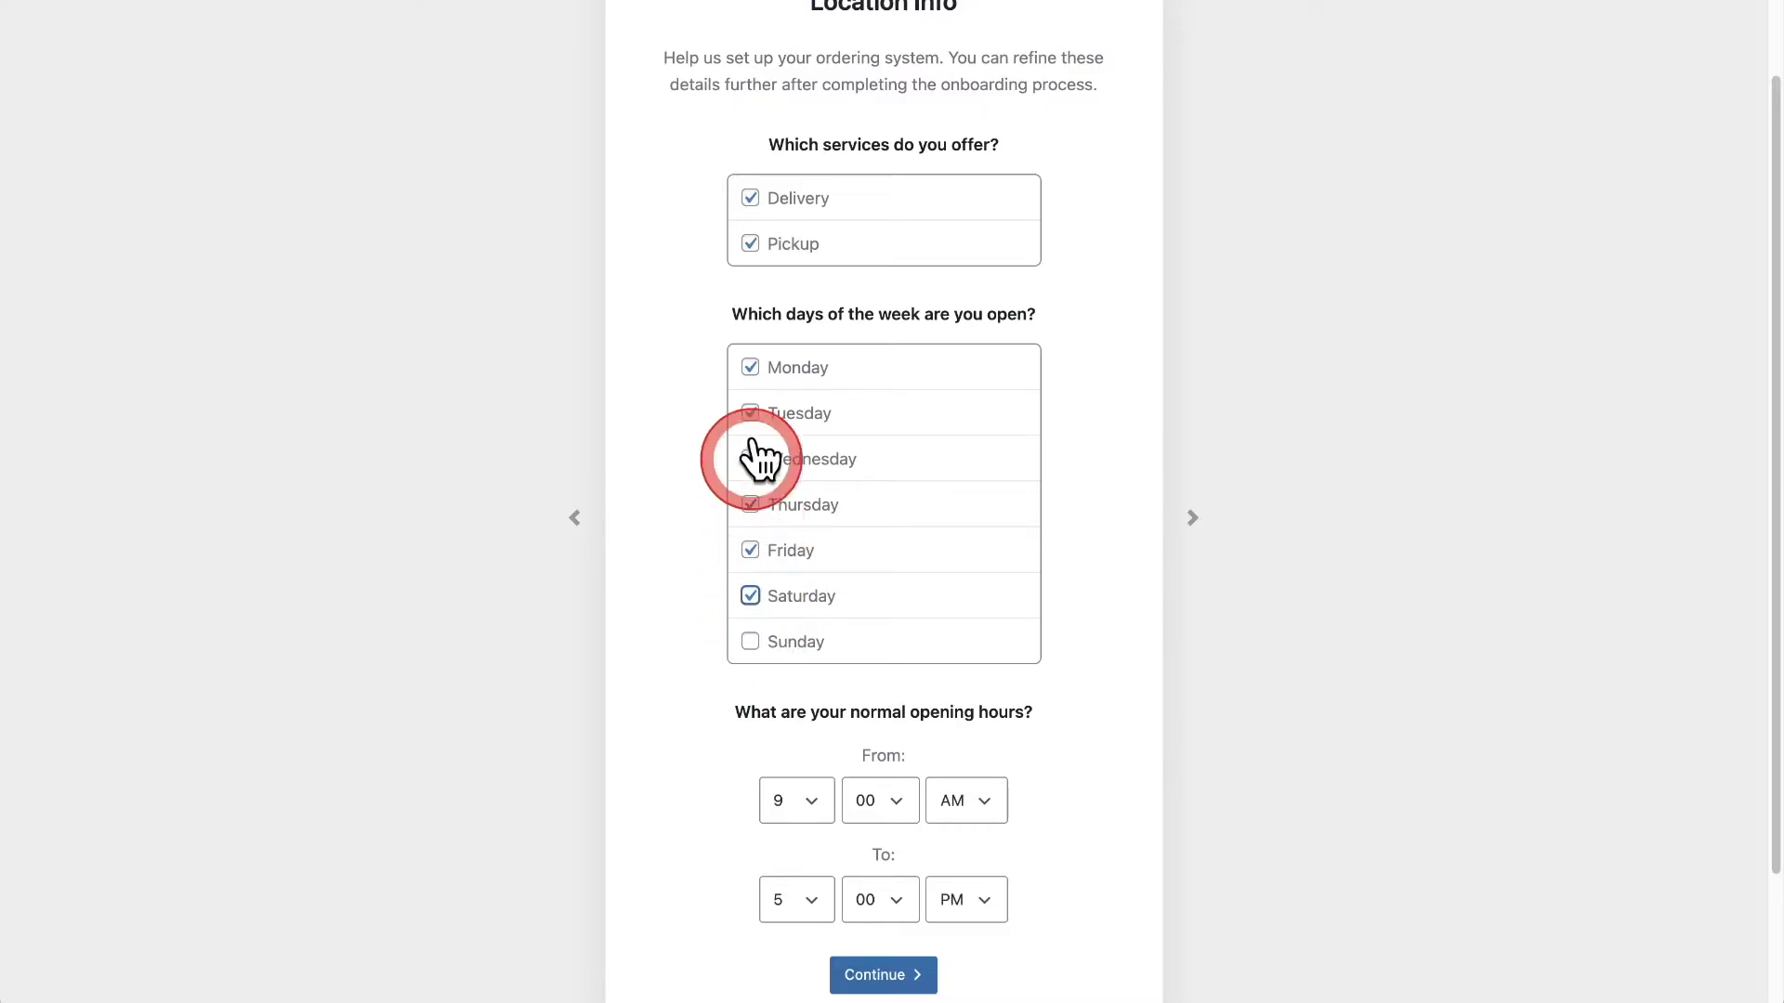
Set the normal opening hours from 8:00 AM to 7:00 PM, then save and finish the setup wizard
{"action": "scroll", "coordinate": [677, 529], "scroll_direction": "down", "scroll_amount": 3}
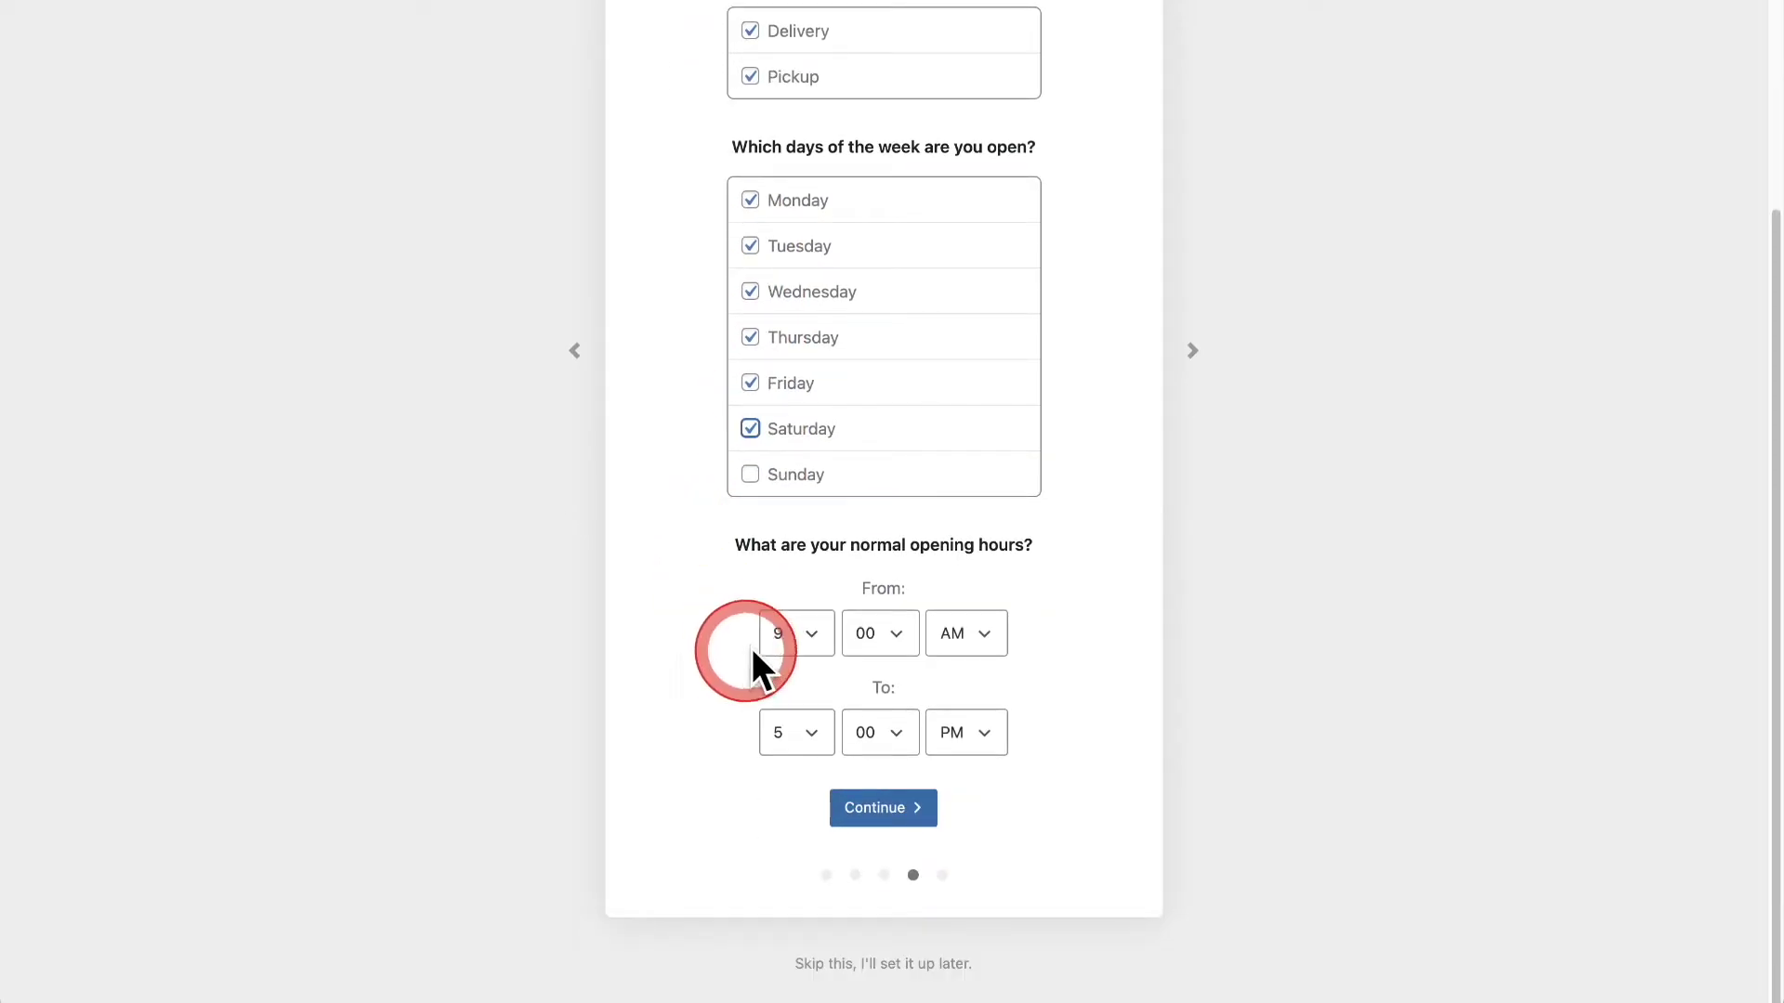
{"action": "left_click", "coordinate": [795, 641]}
{"action": "left_click", "coordinate": [788, 610]}
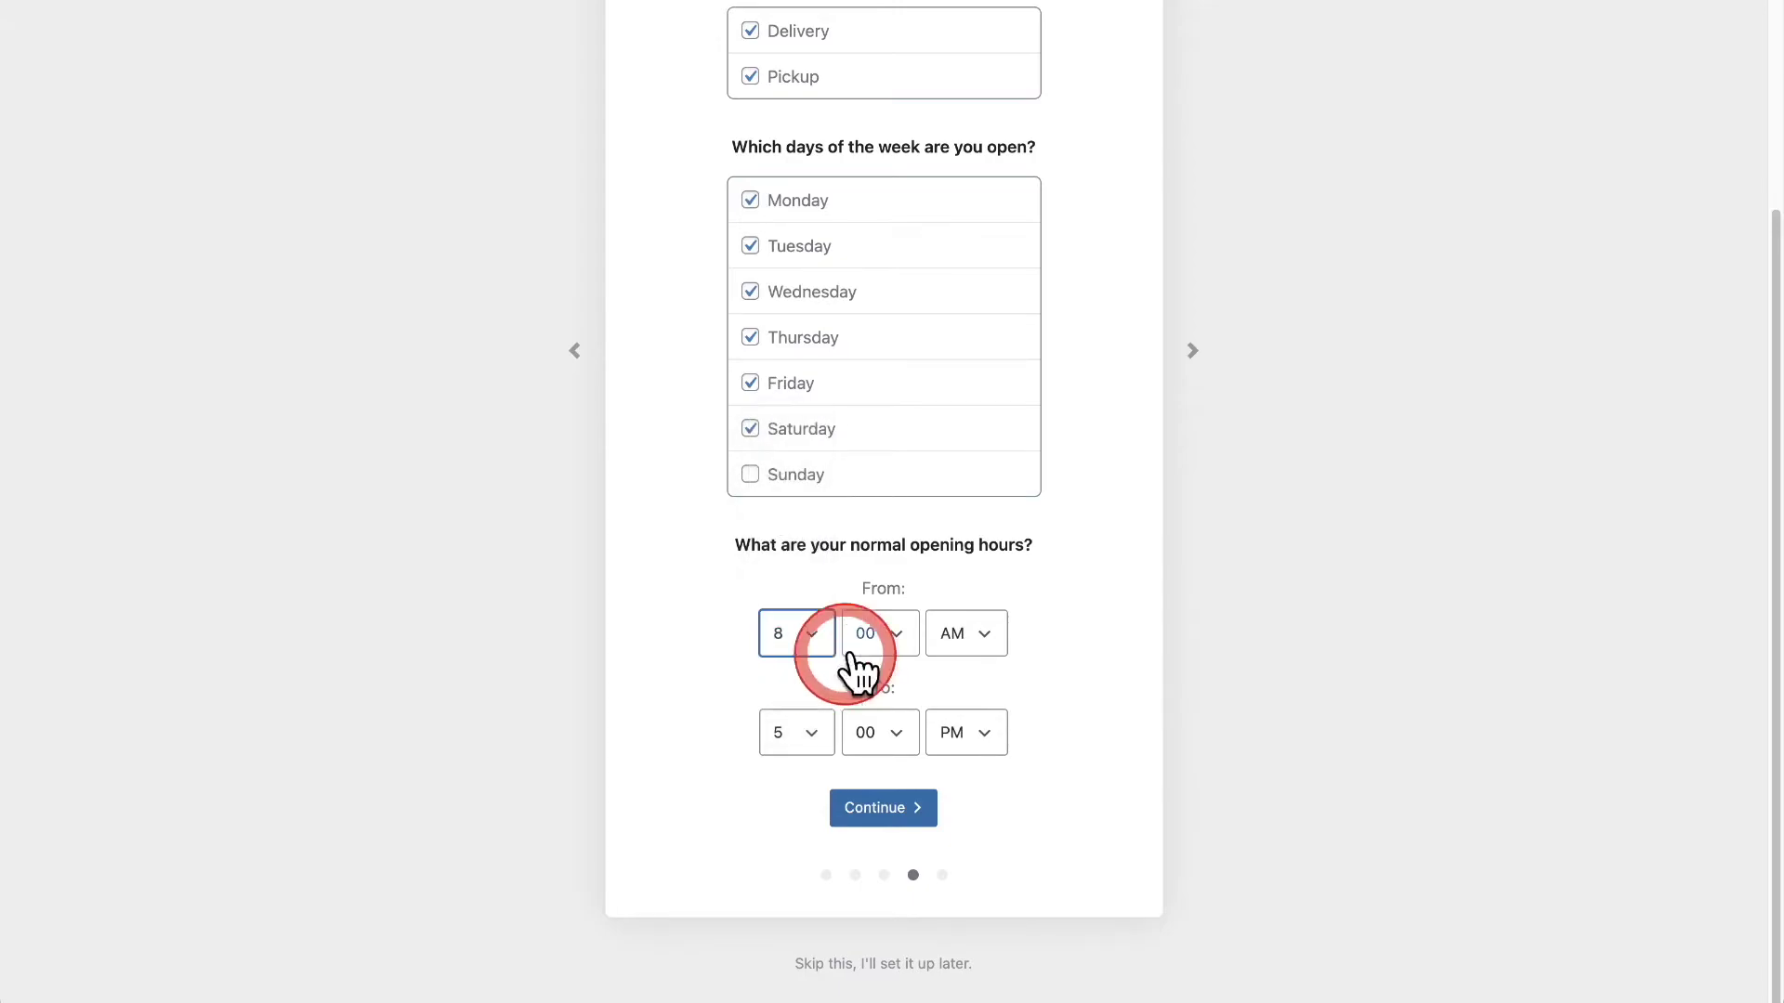
{"action": "left_click", "coordinate": [798, 736]}
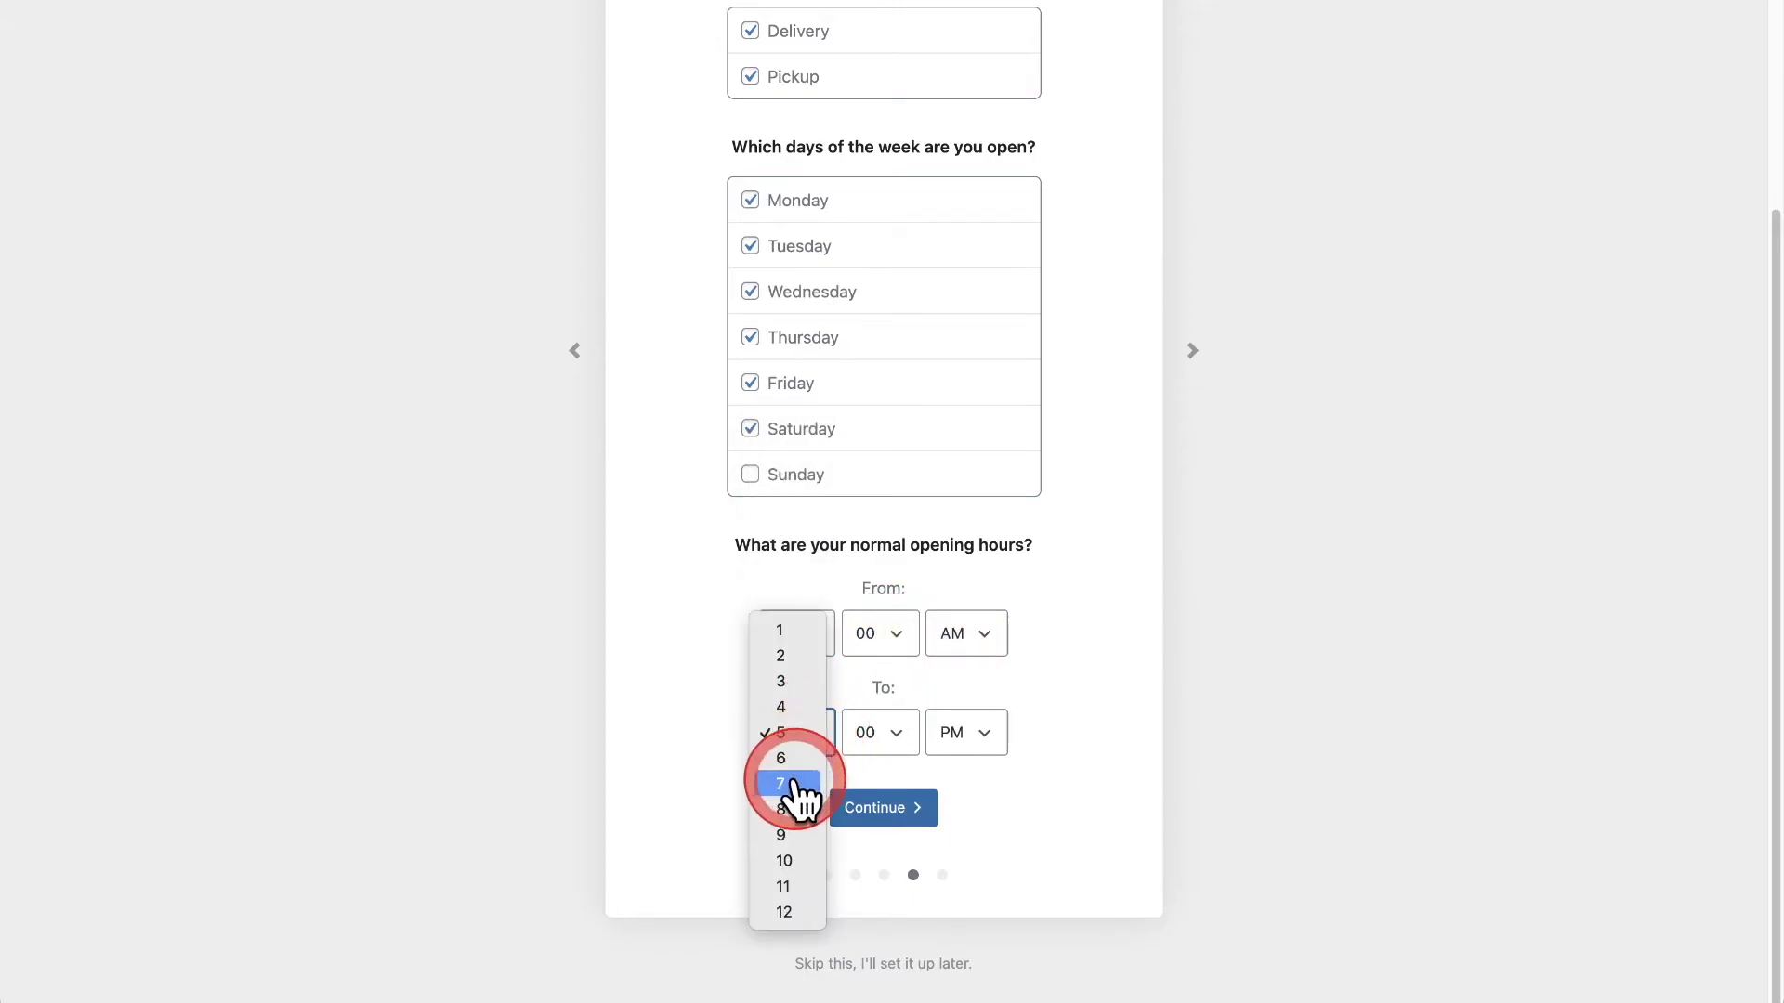
{"action": "left_click", "coordinate": [786, 783]}
{"action": "left_click", "coordinate": [890, 806]}
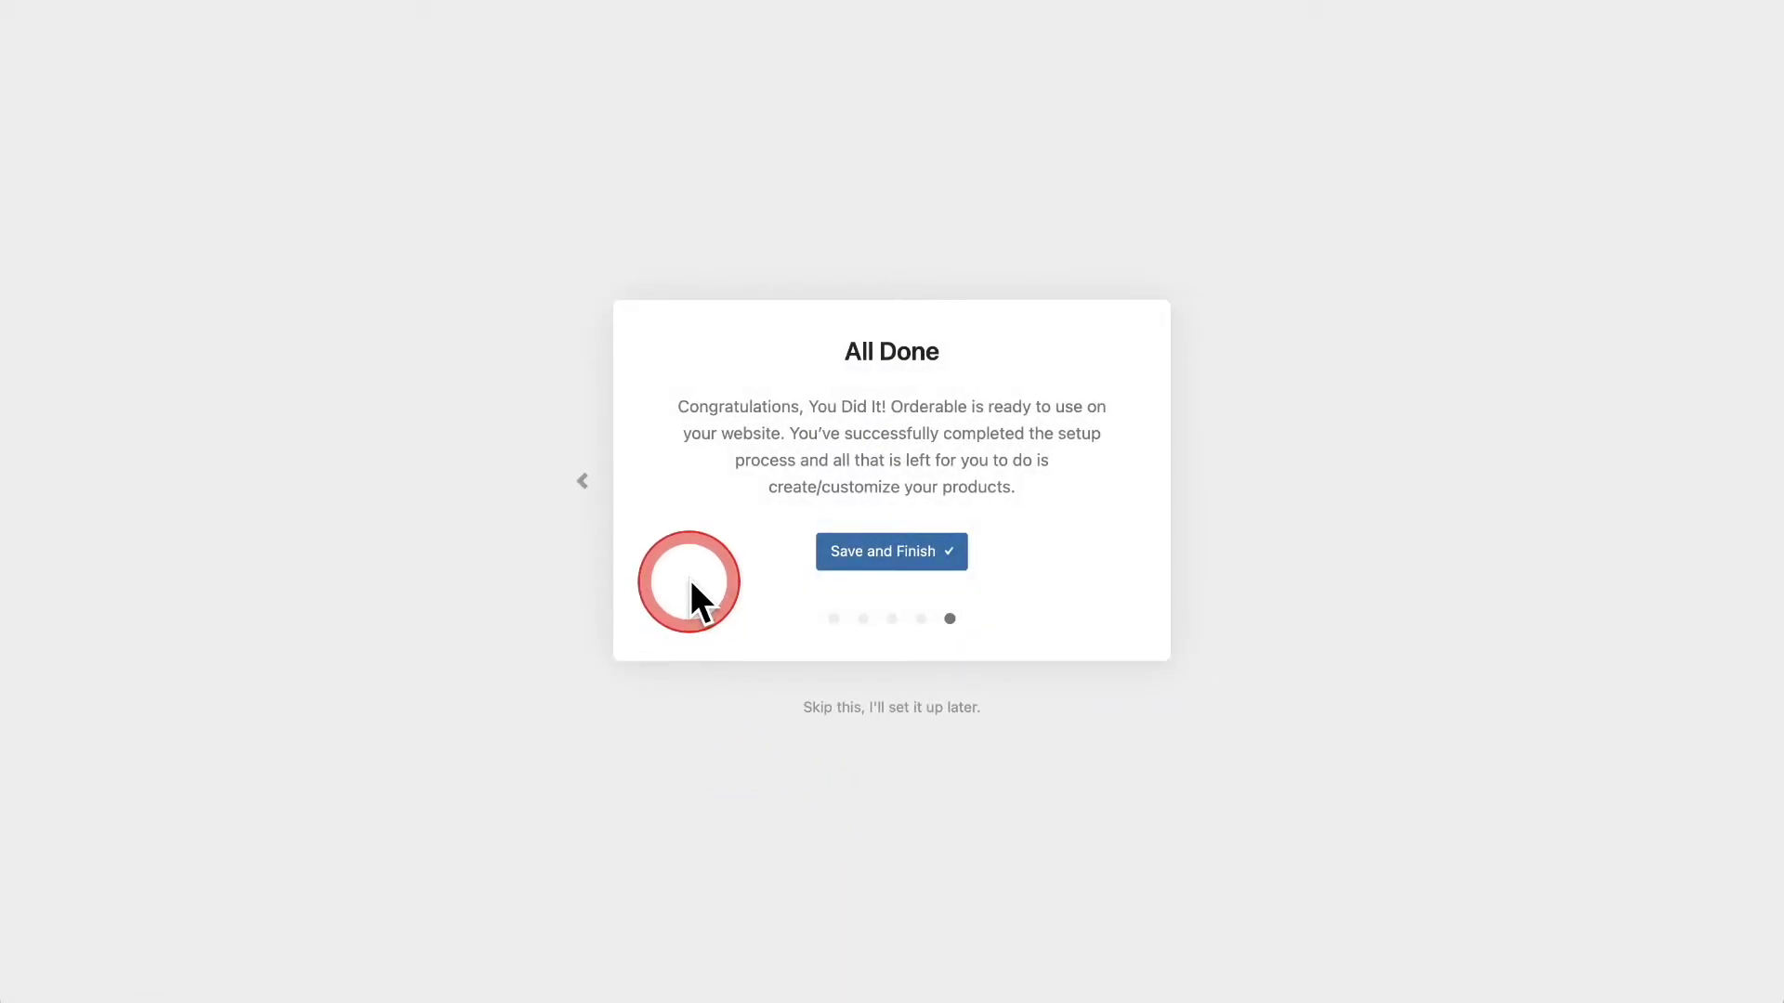
{"action": "left_click", "coordinate": [887, 559]}
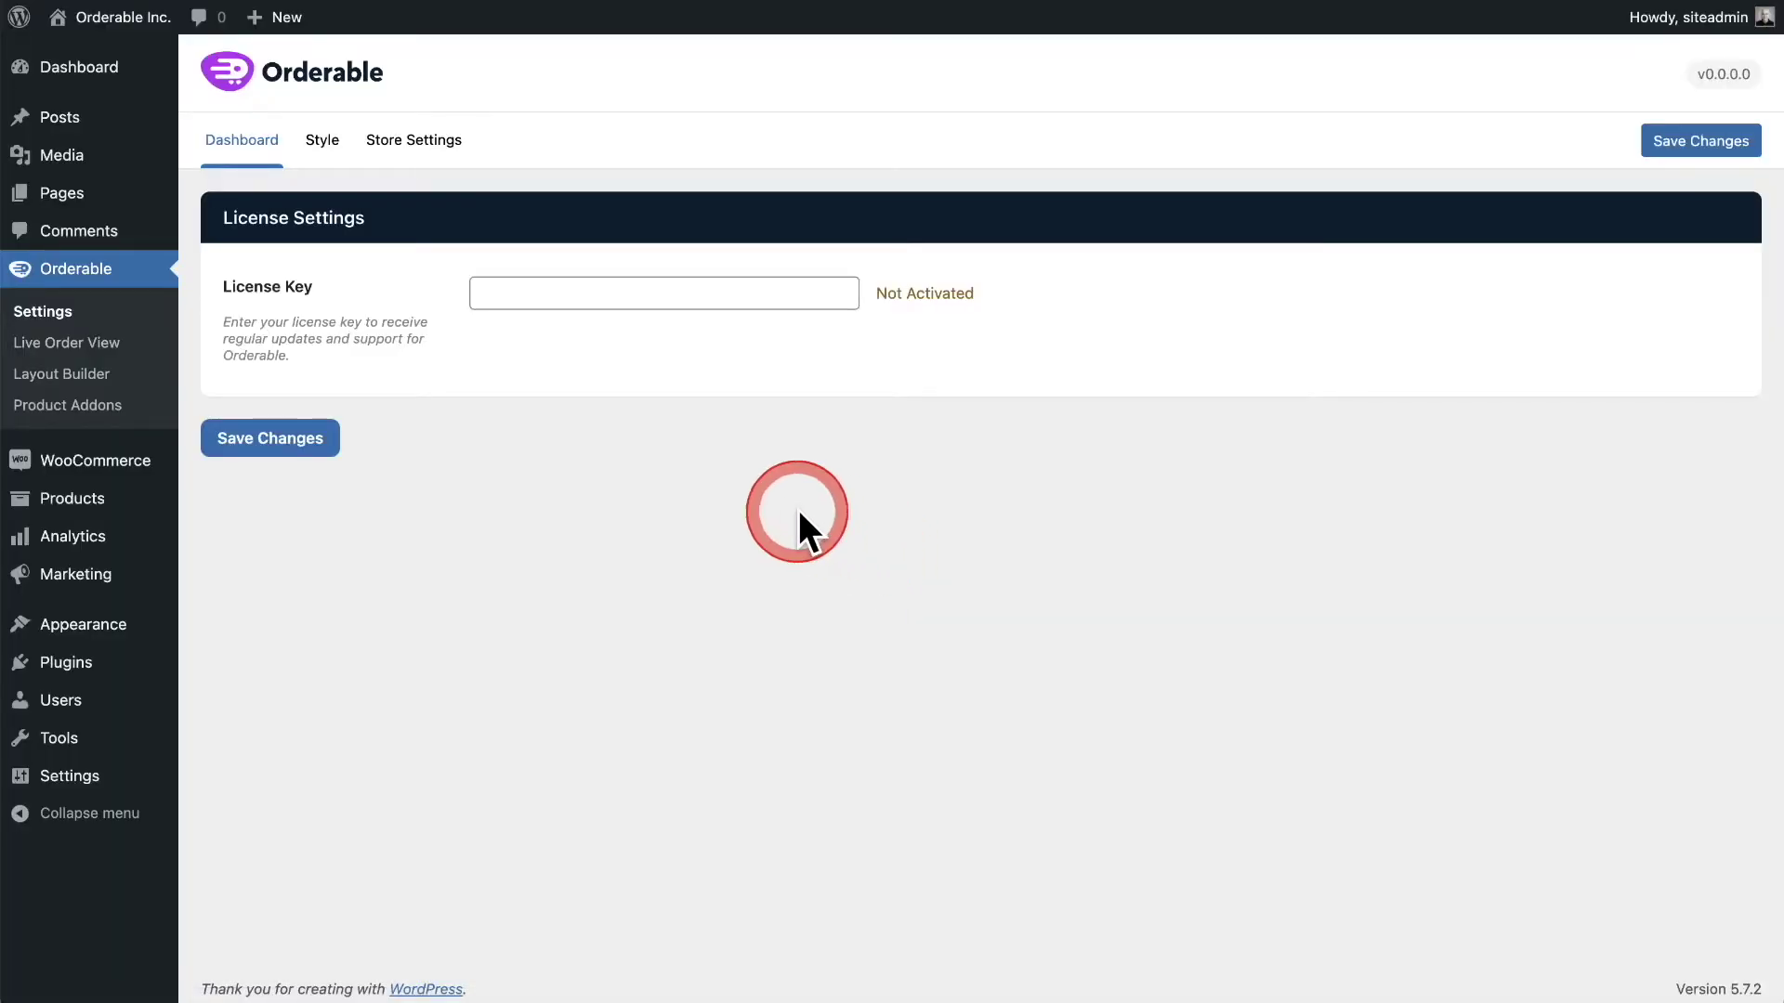
Review Orderable's store settings, including open hours, timezone, services, service hours, preorder days and holidays
{"action": "left_click", "coordinate": [393, 149]}
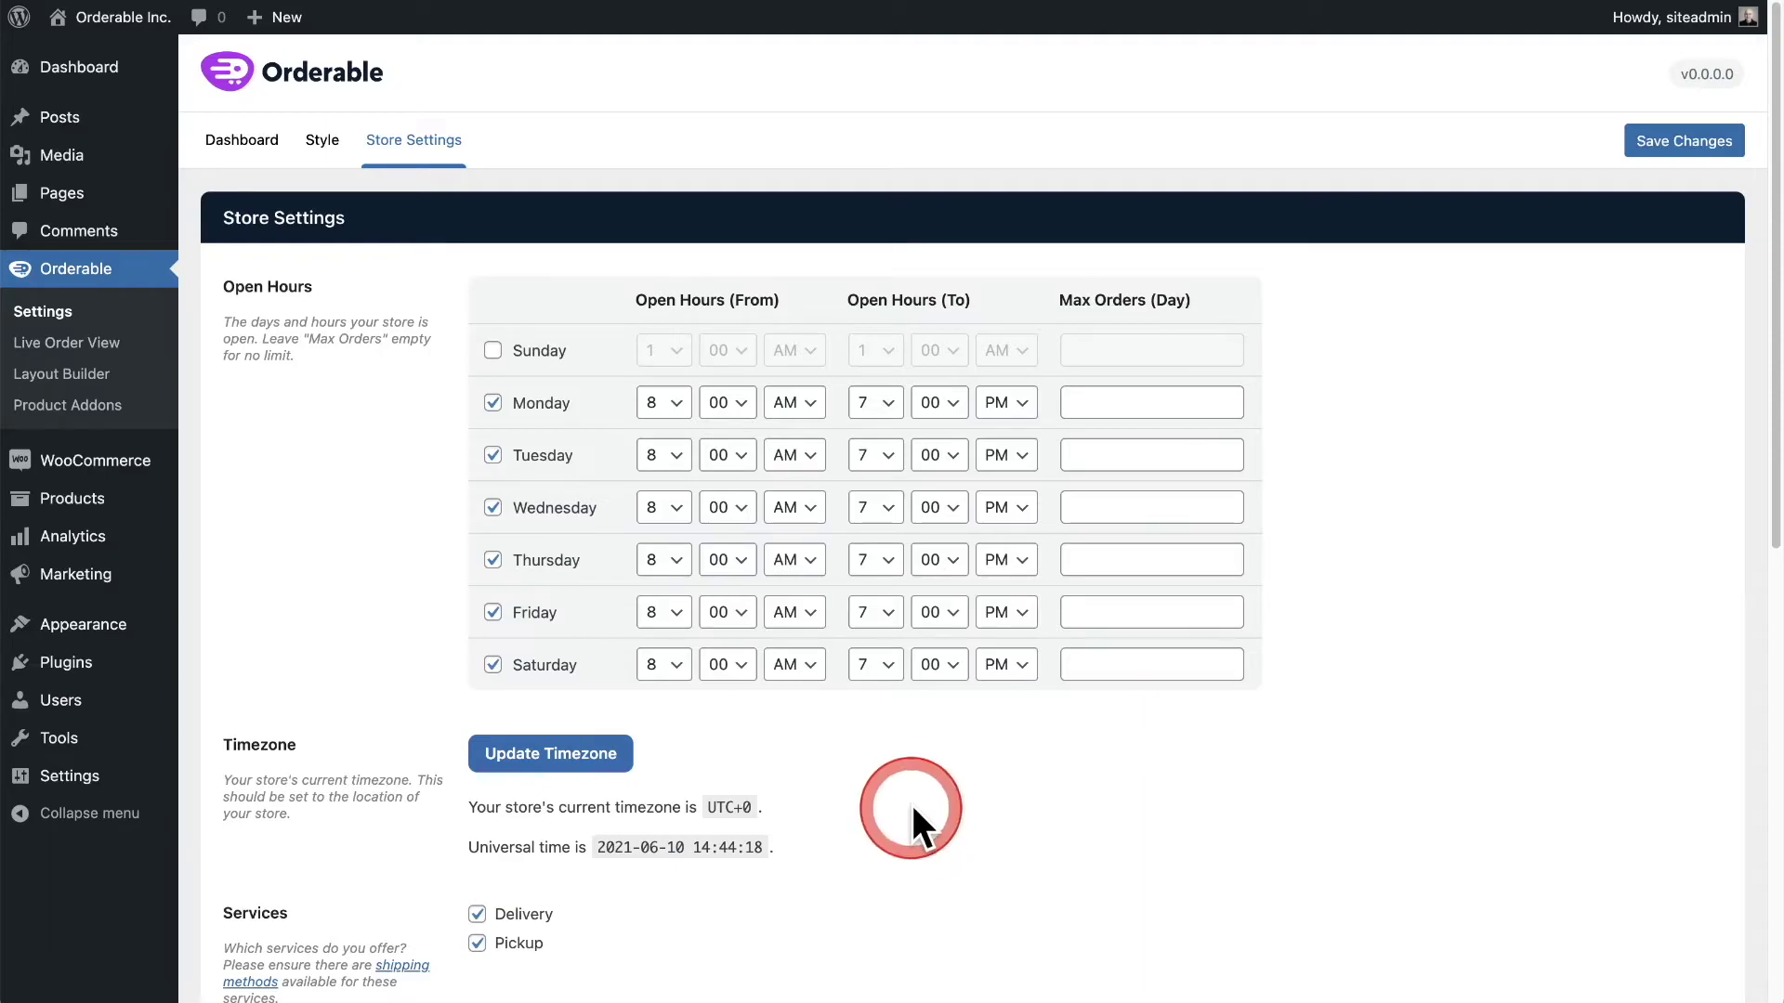
{"action": "scroll", "coordinate": [911, 804], "scroll_direction": "down", "scroll_amount": 5}
{"action": "scroll", "coordinate": [911, 801], "scroll_direction": "down", "scroll_amount": 1}
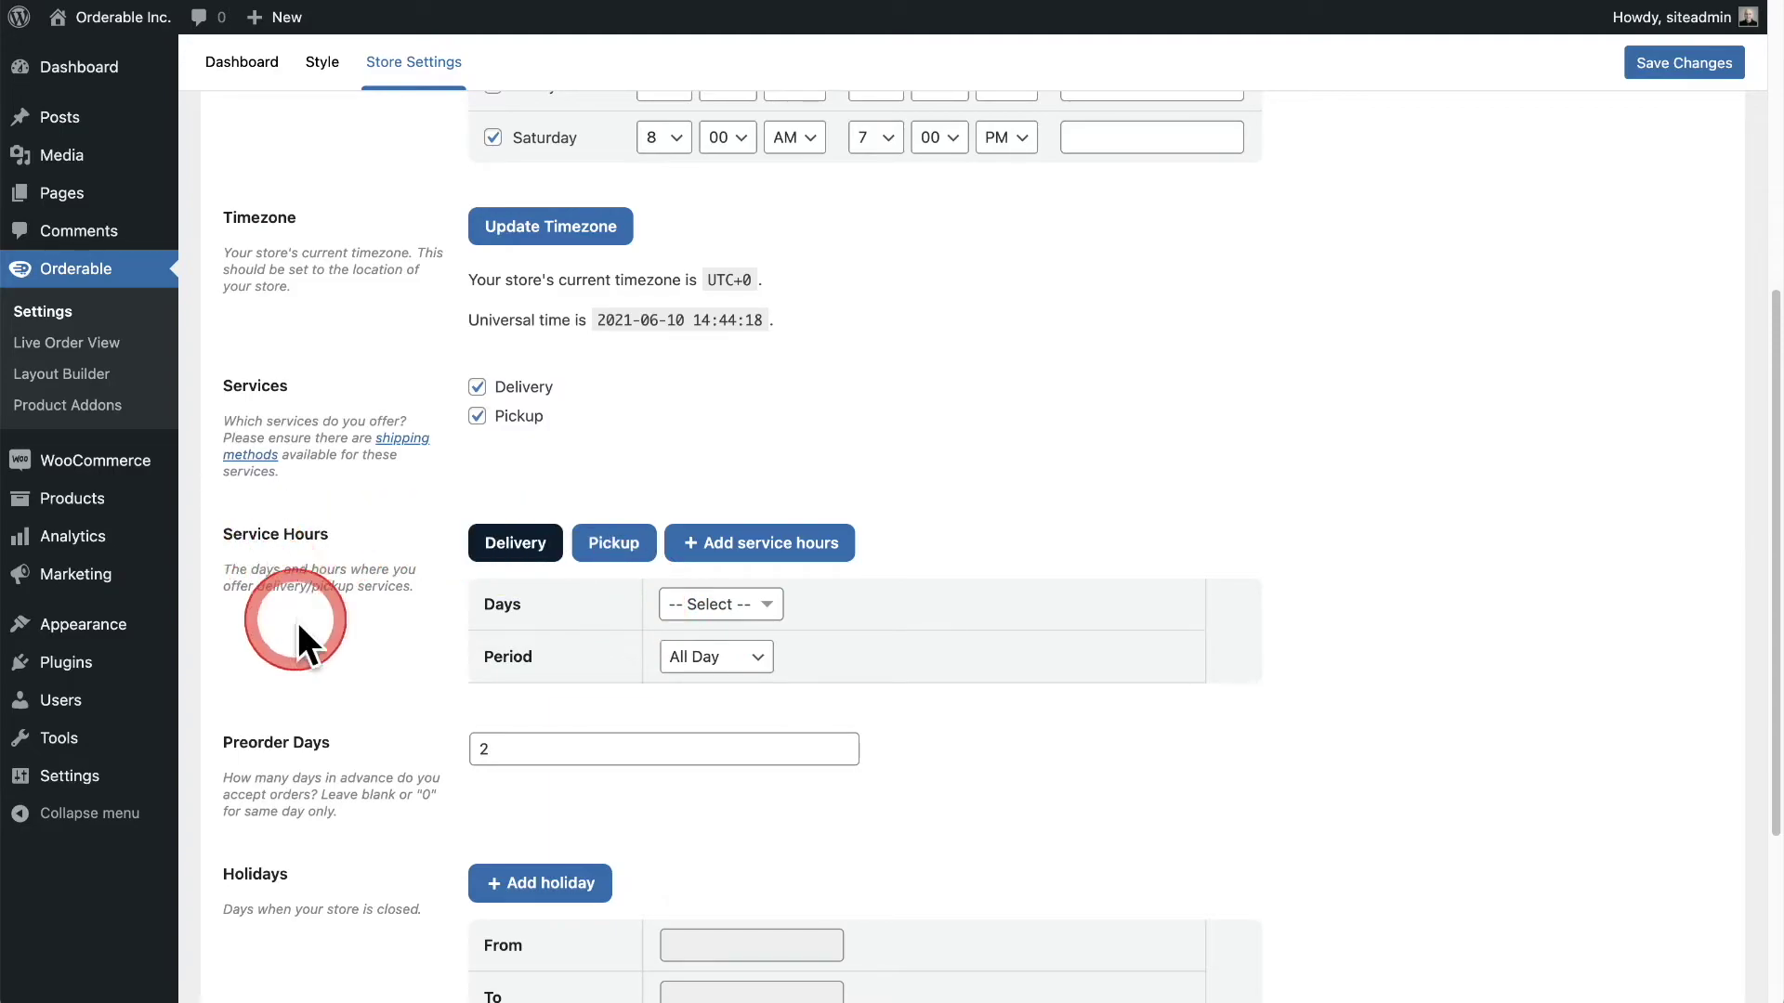
{"action": "scroll", "coordinate": [302, 632], "scroll_direction": "down", "scroll_amount": 3}
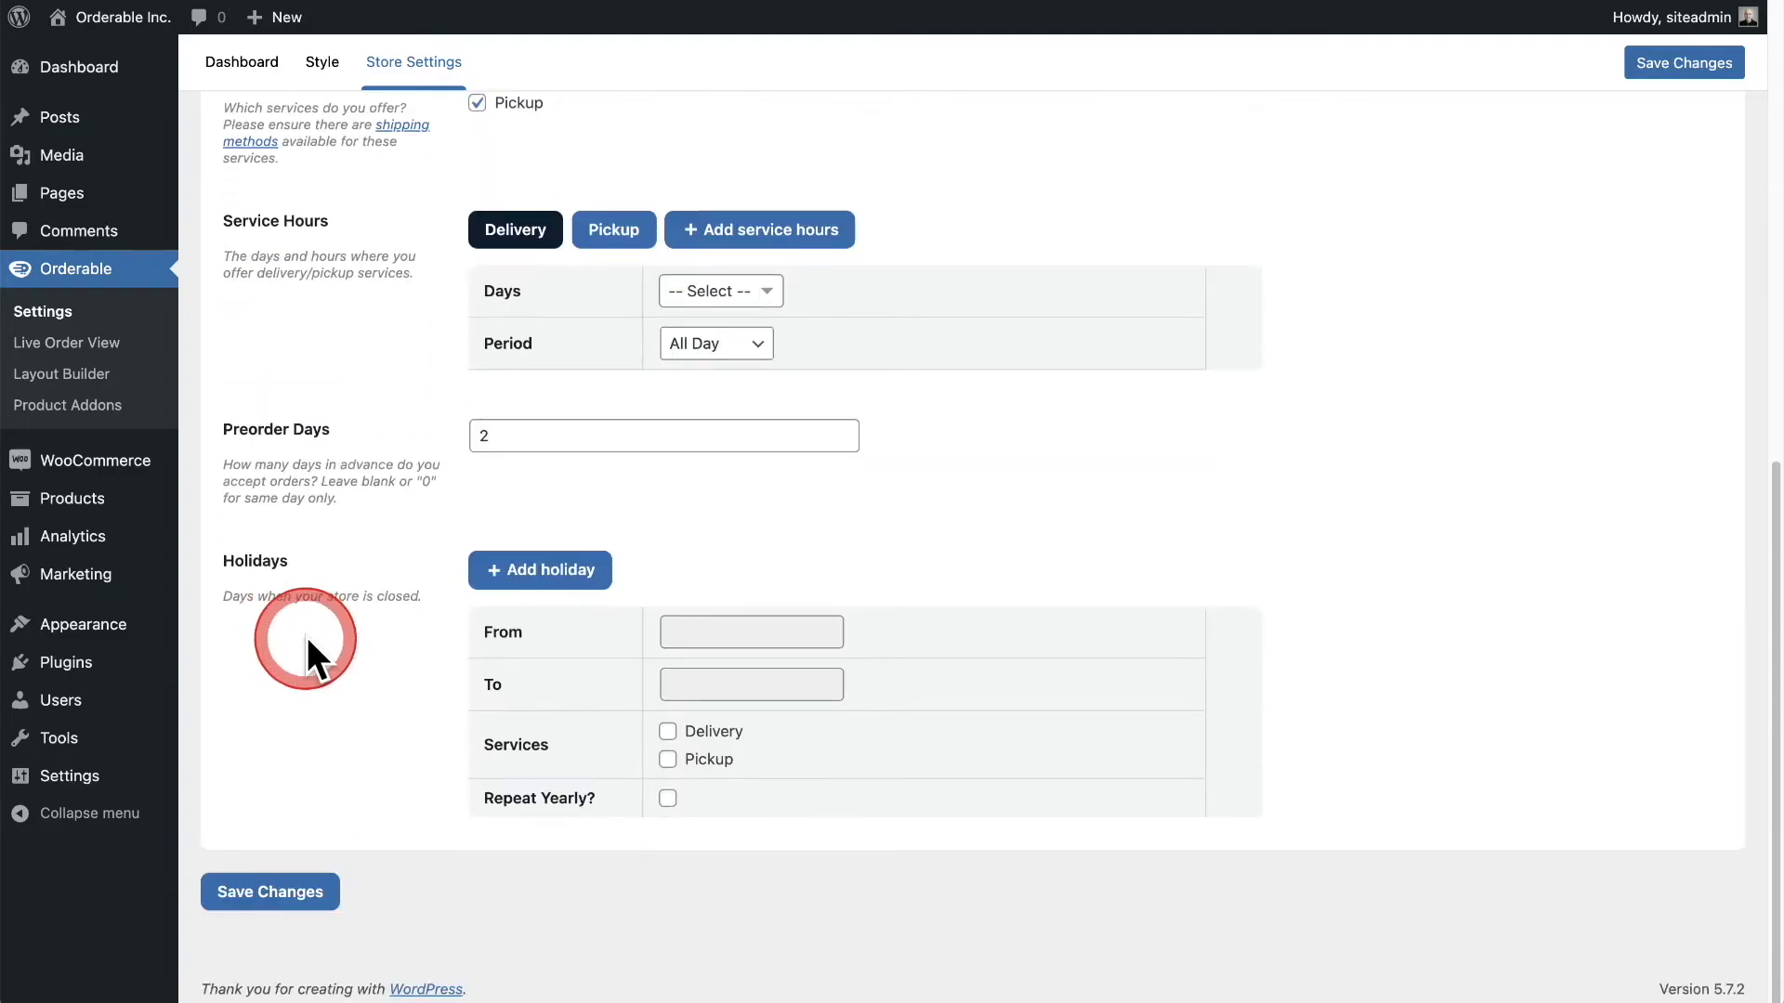
{"action": "scroll", "coordinate": [314, 642], "scroll_direction": "up", "scroll_amount": 2}
{"action": "scroll", "coordinate": [317, 644], "scroll_direction": "up", "scroll_amount": 7}
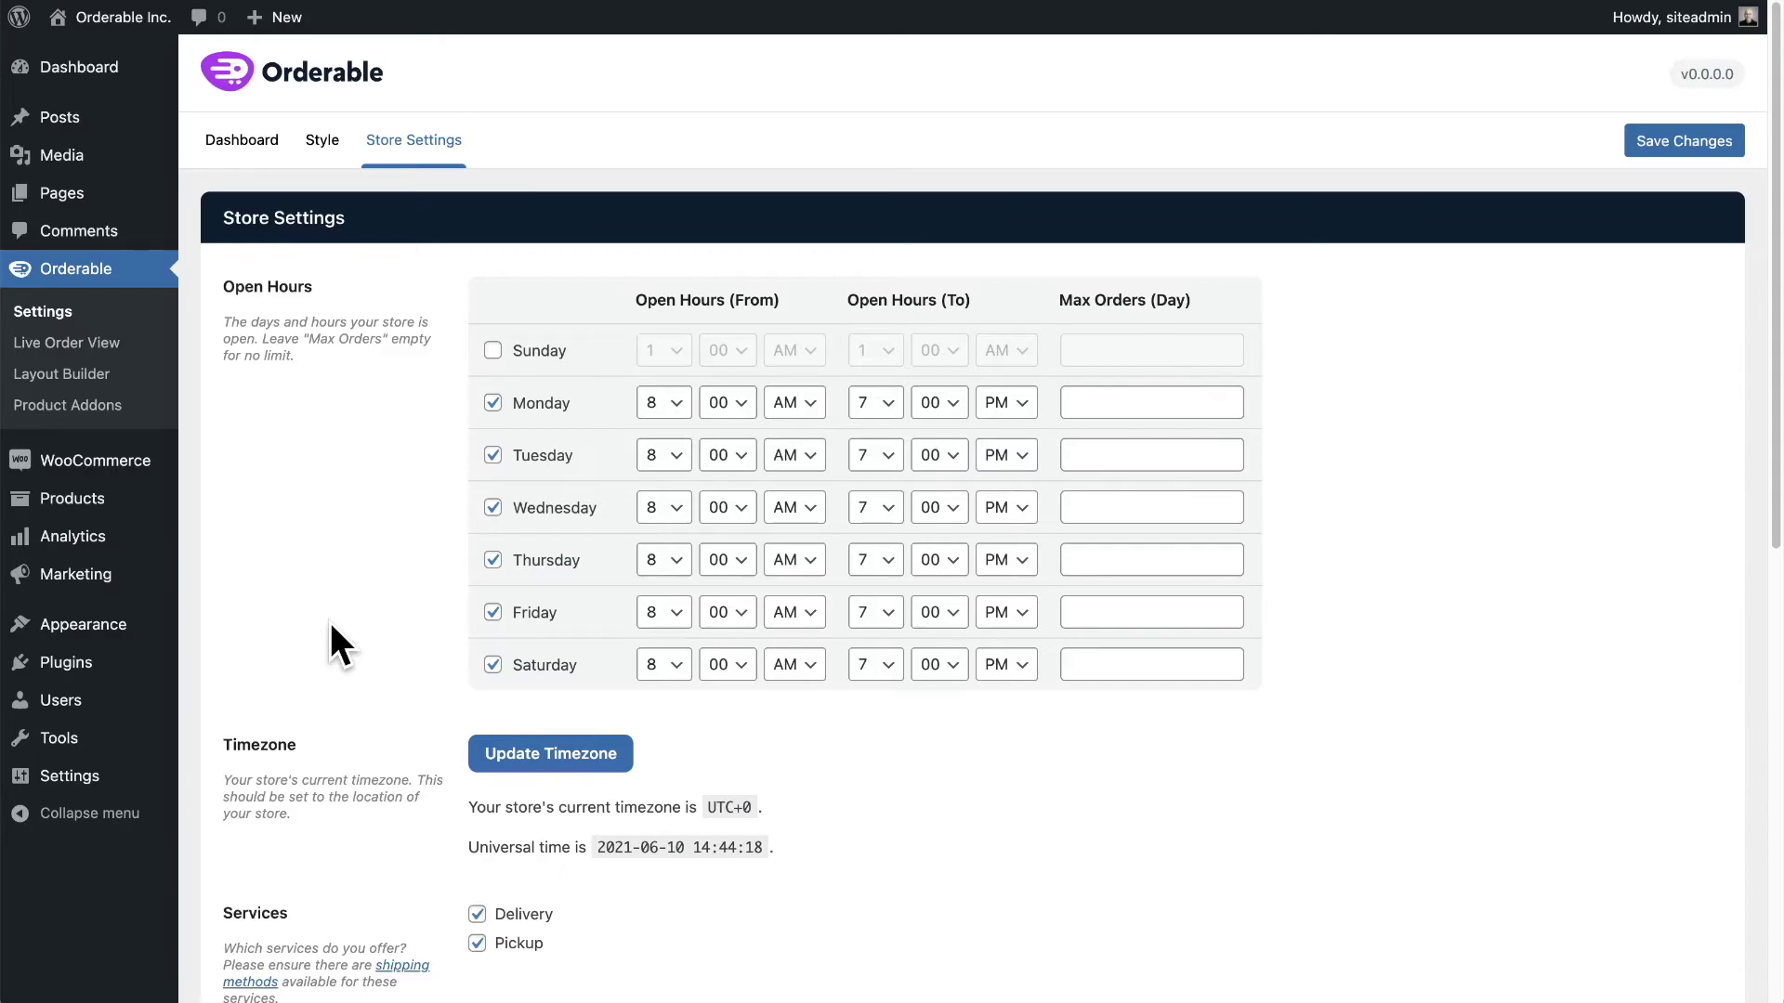
Set the flat rate cost of the Local shipping zone in WooCommerce's settings to 2.99 and save the change
{"action": "mouse_move", "coordinate": [112, 465]}
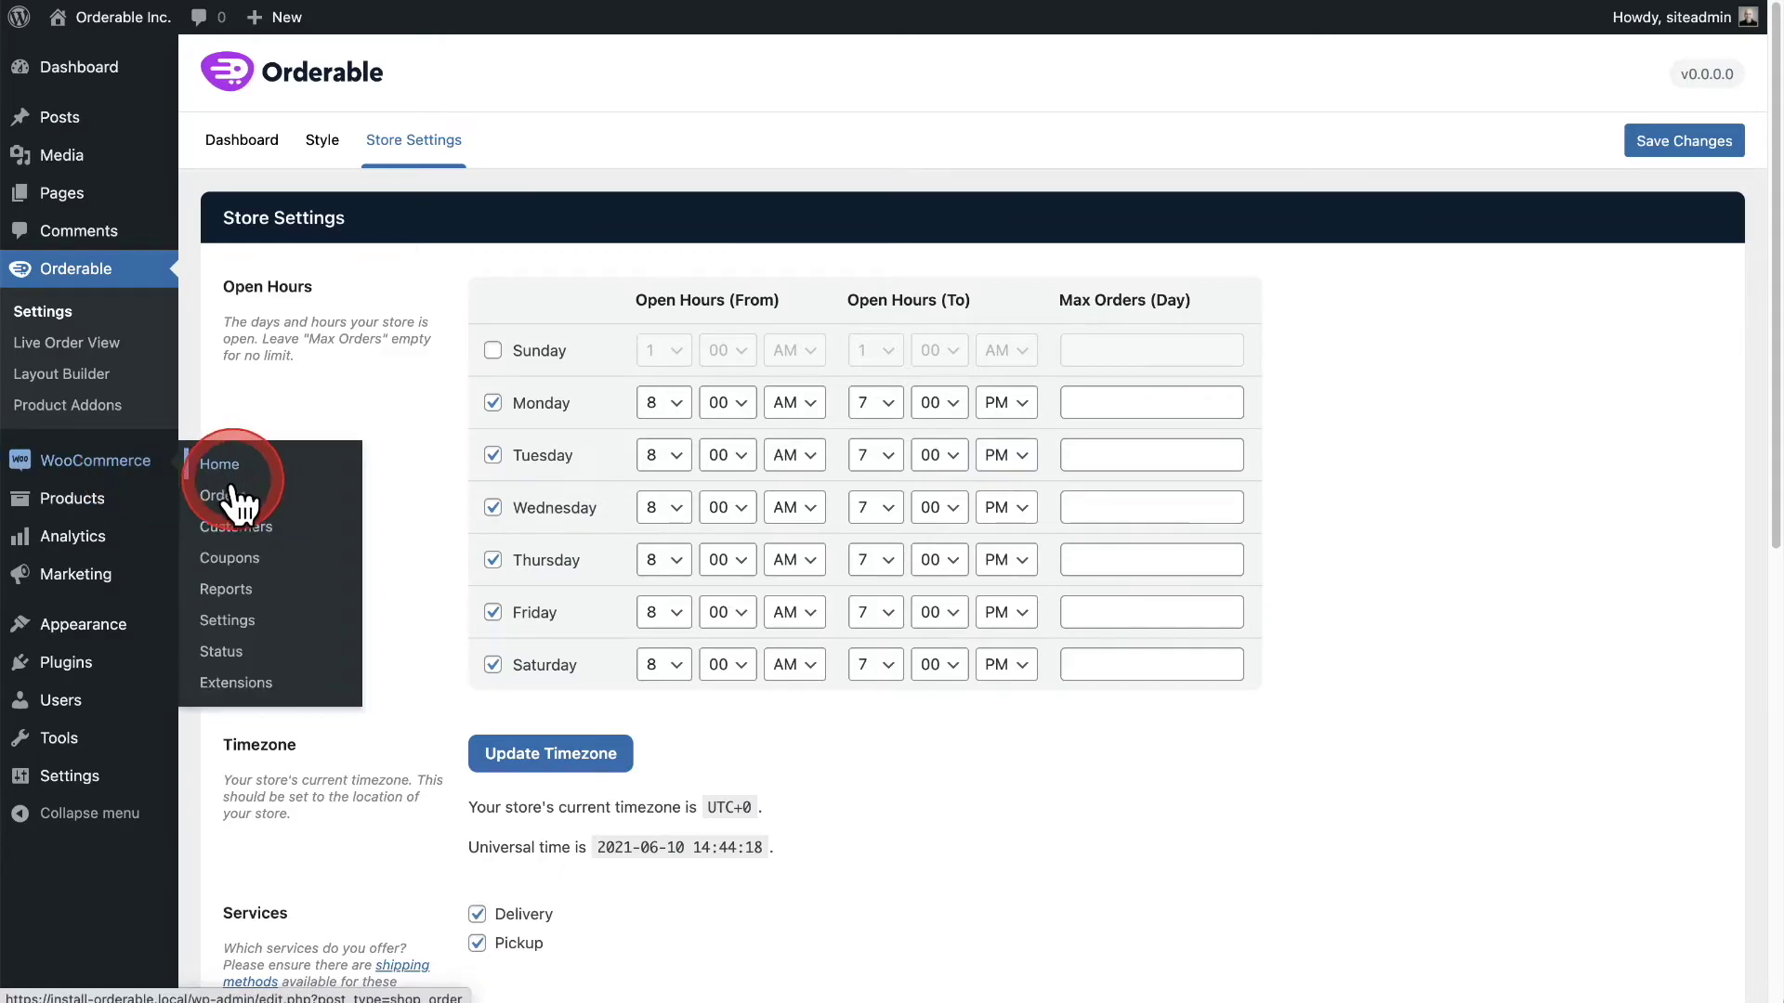
{"action": "left_click", "coordinate": [256, 618]}
{"action": "left_click", "coordinate": [448, 471]}
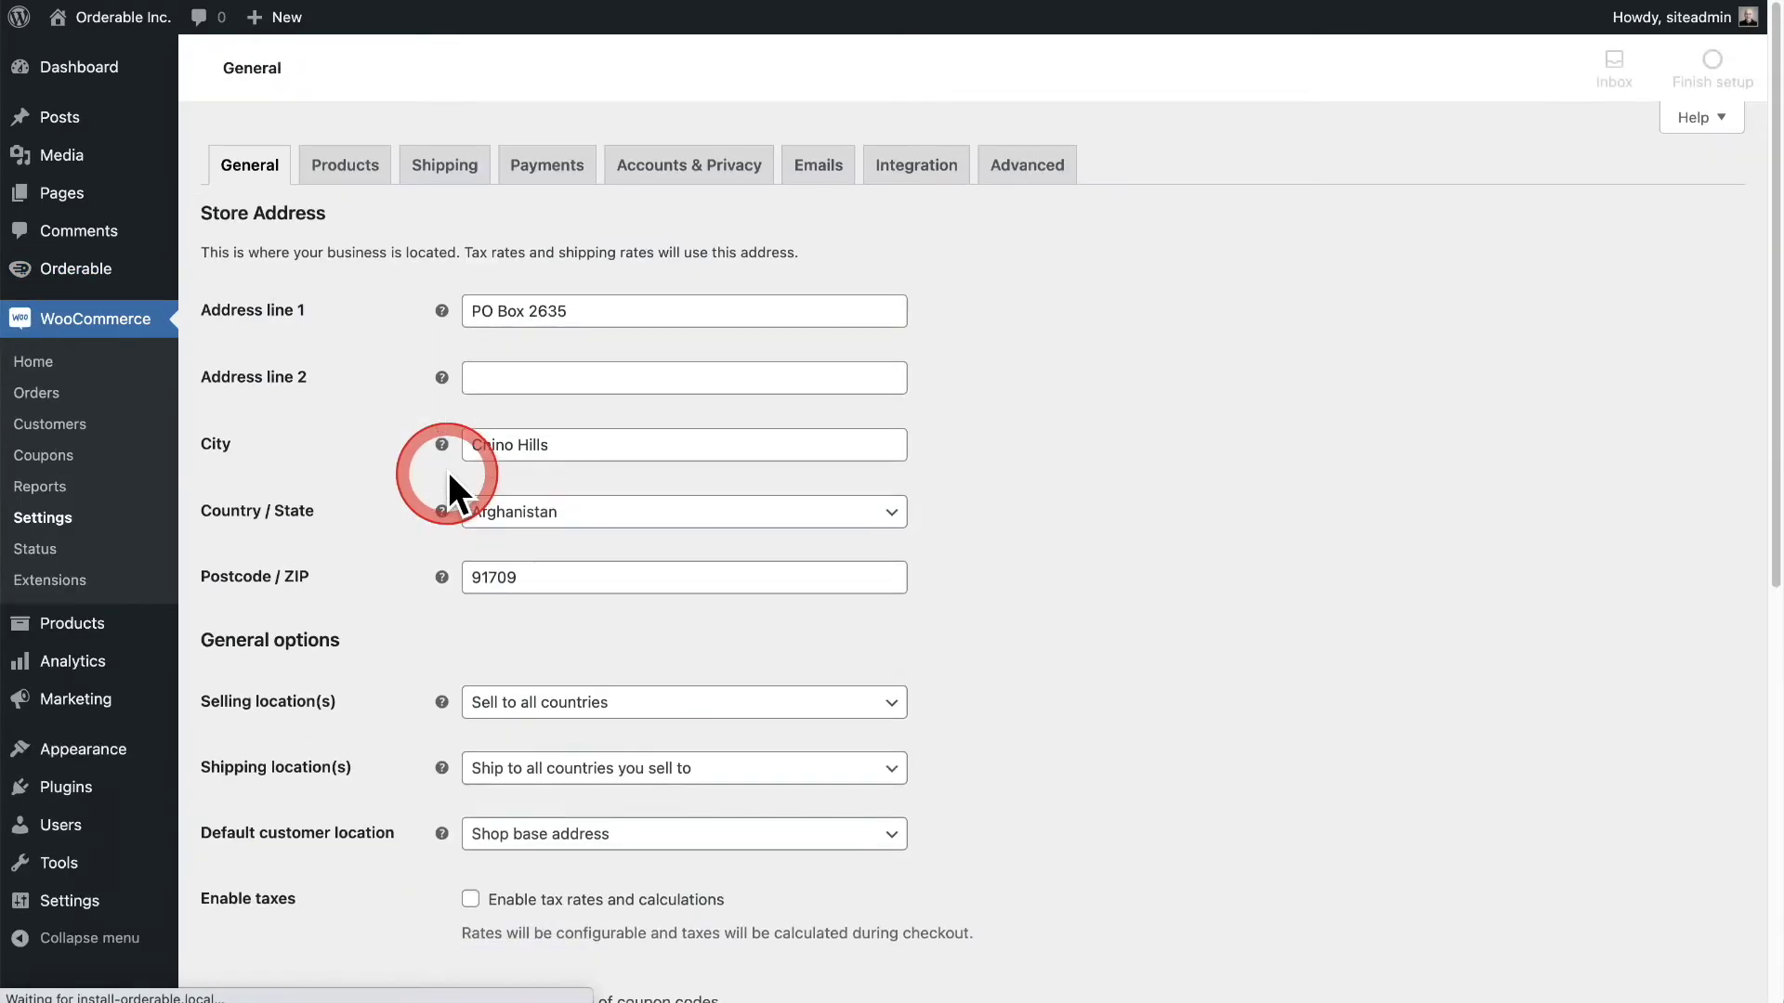
{"action": "left_click", "coordinate": [447, 172]}
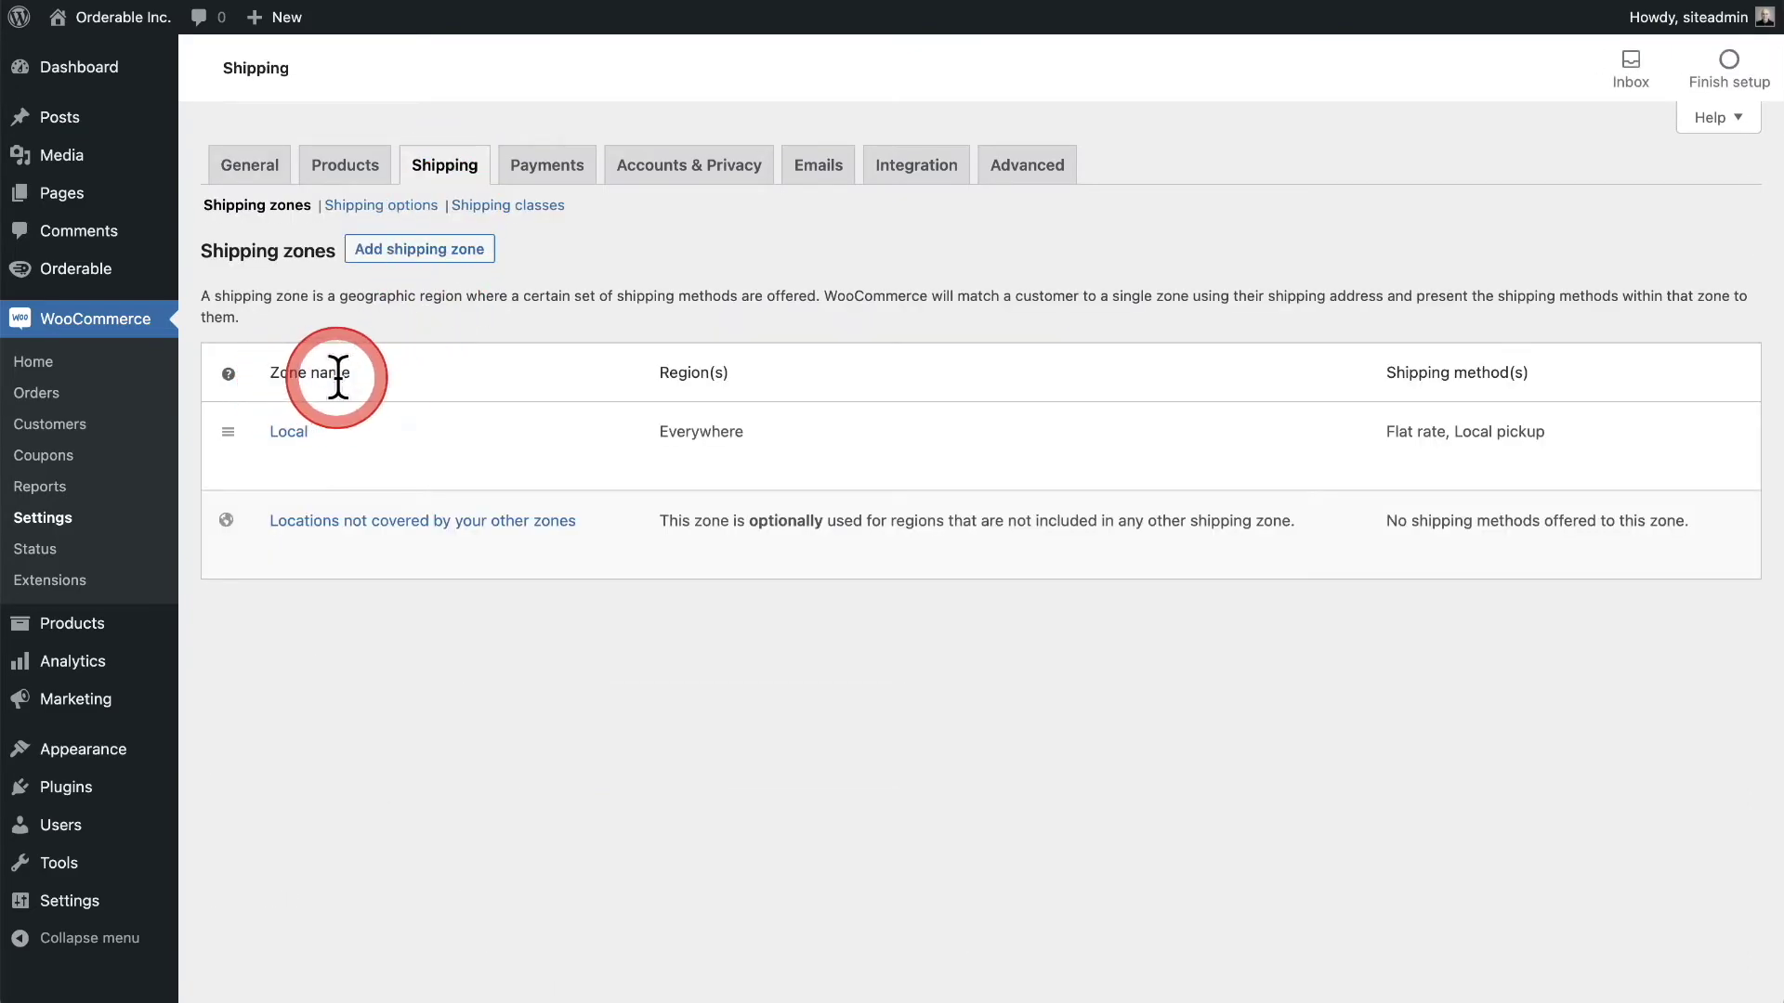
{"action": "left_click", "coordinate": [288, 433]}
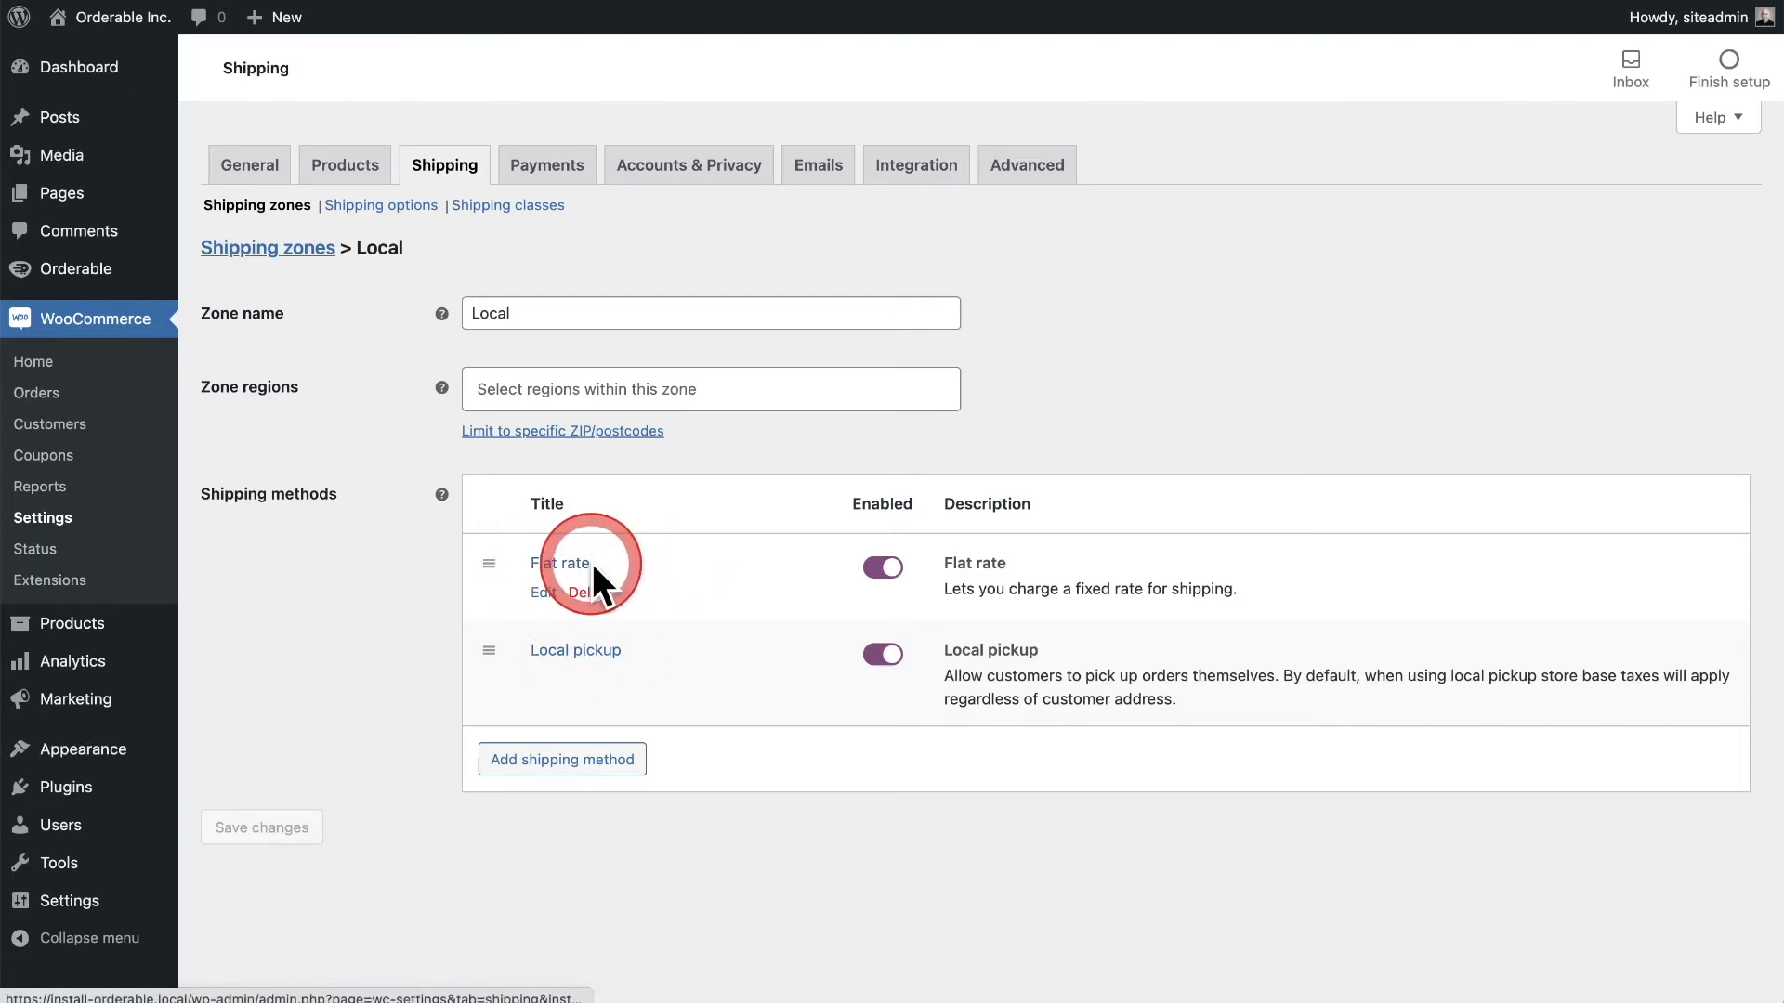
{"action": "left_click", "coordinate": [552, 594]}
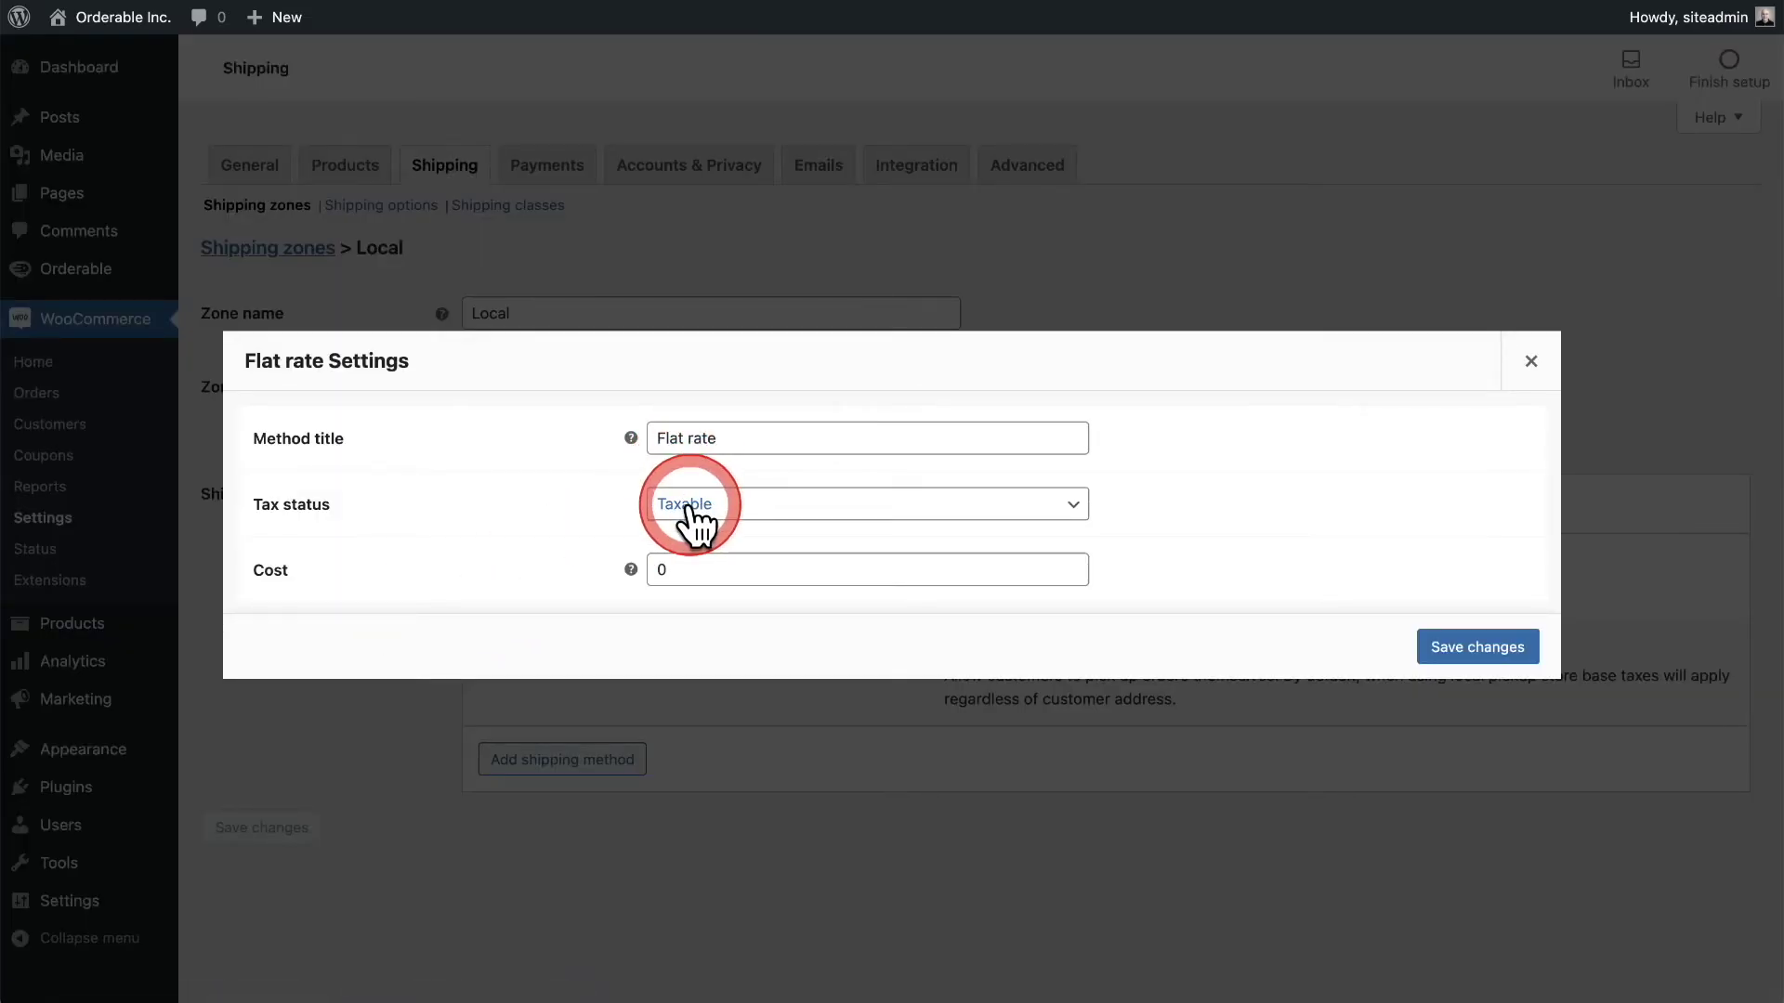
{"action": "double_click", "coordinate": [685, 565]}
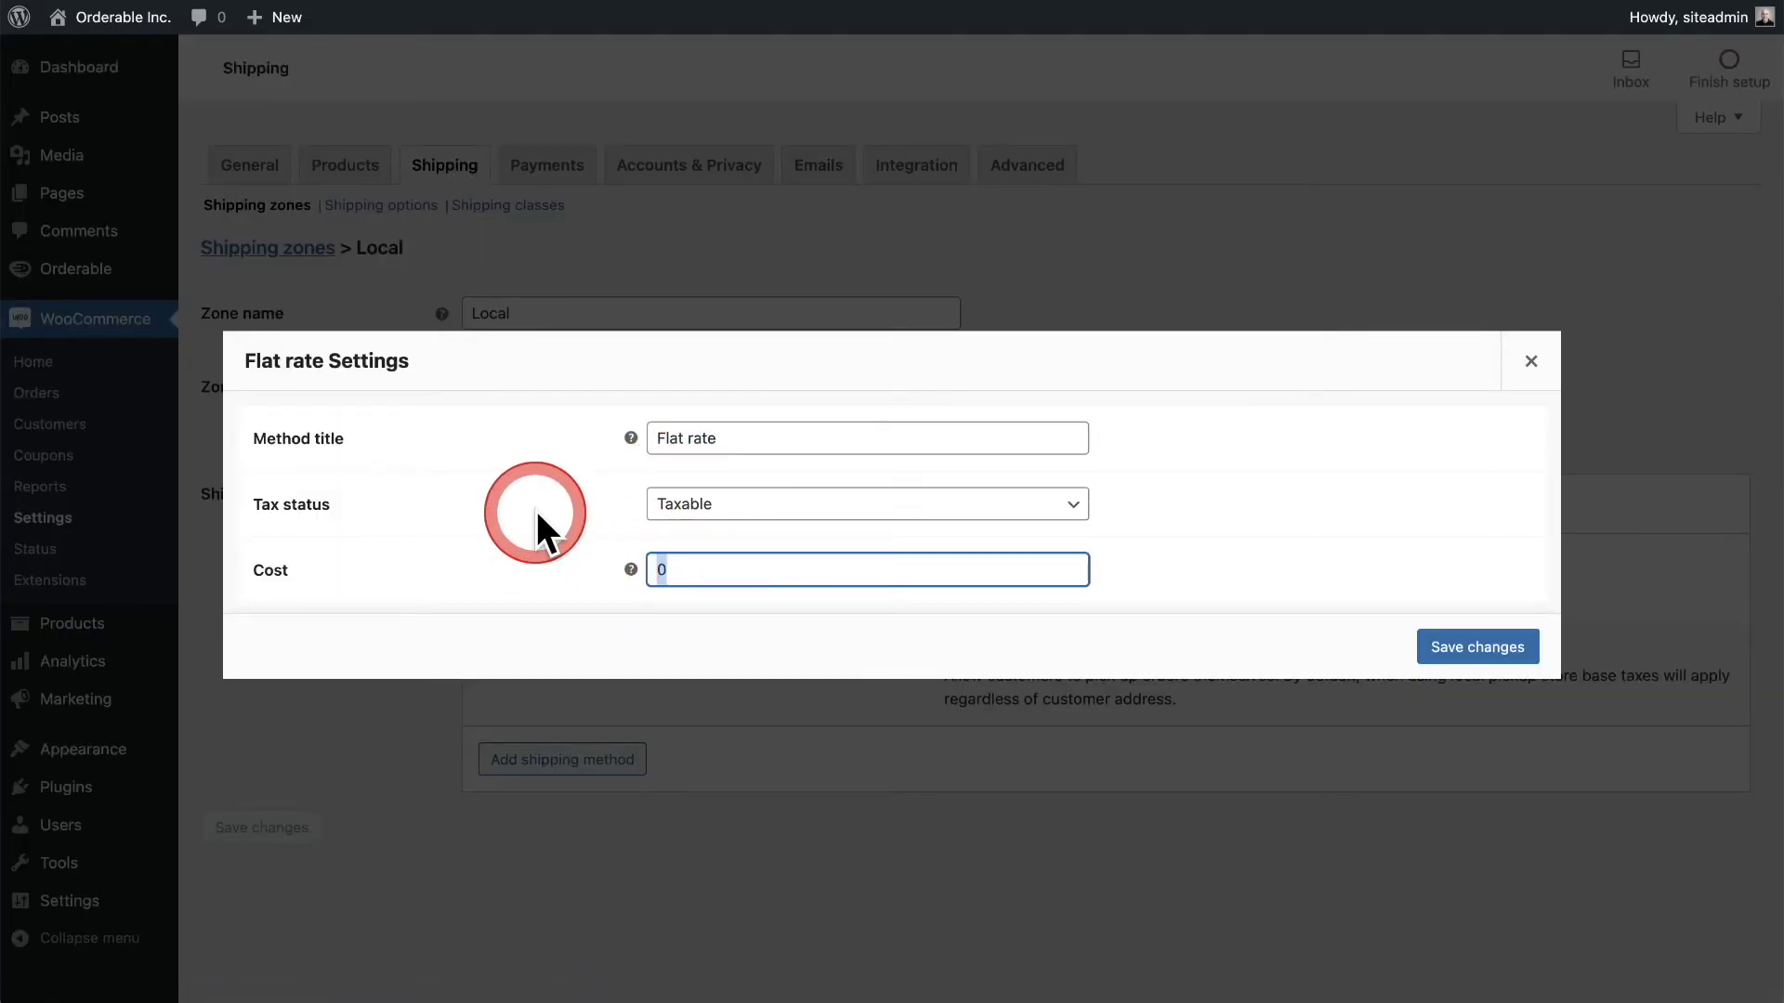
{"action": "type", "text": "2.99"}
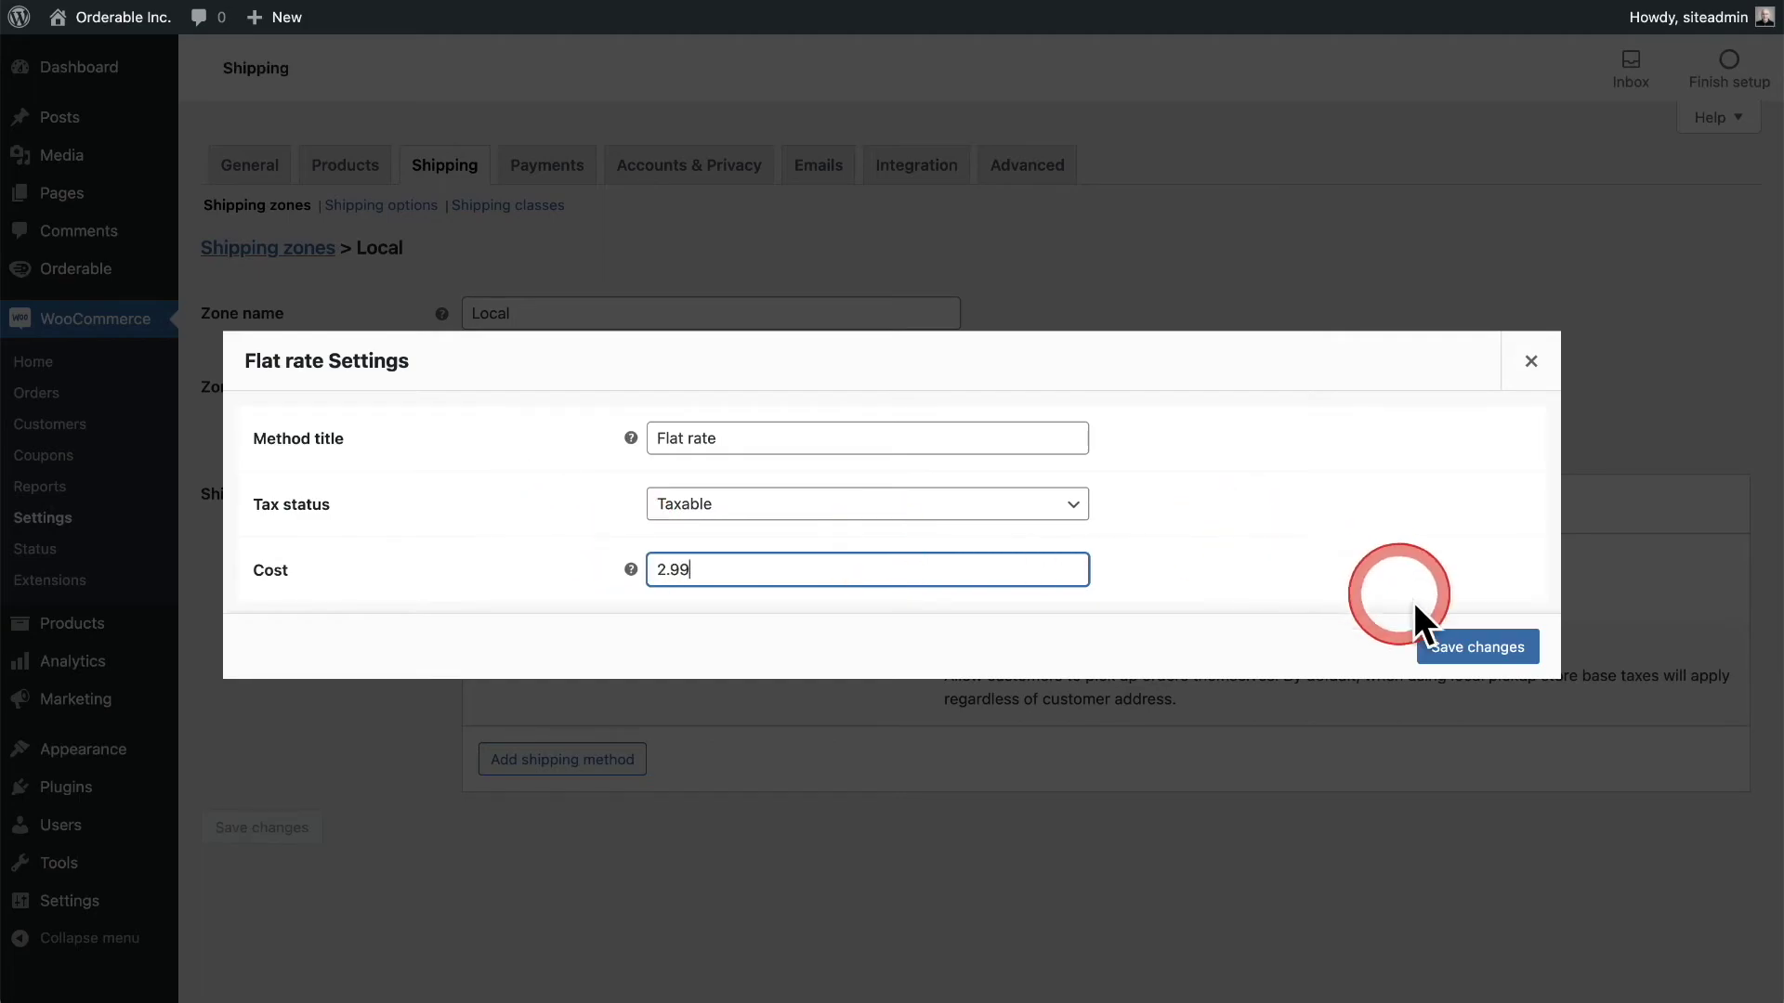
{"action": "left_click", "coordinate": [1468, 647]}
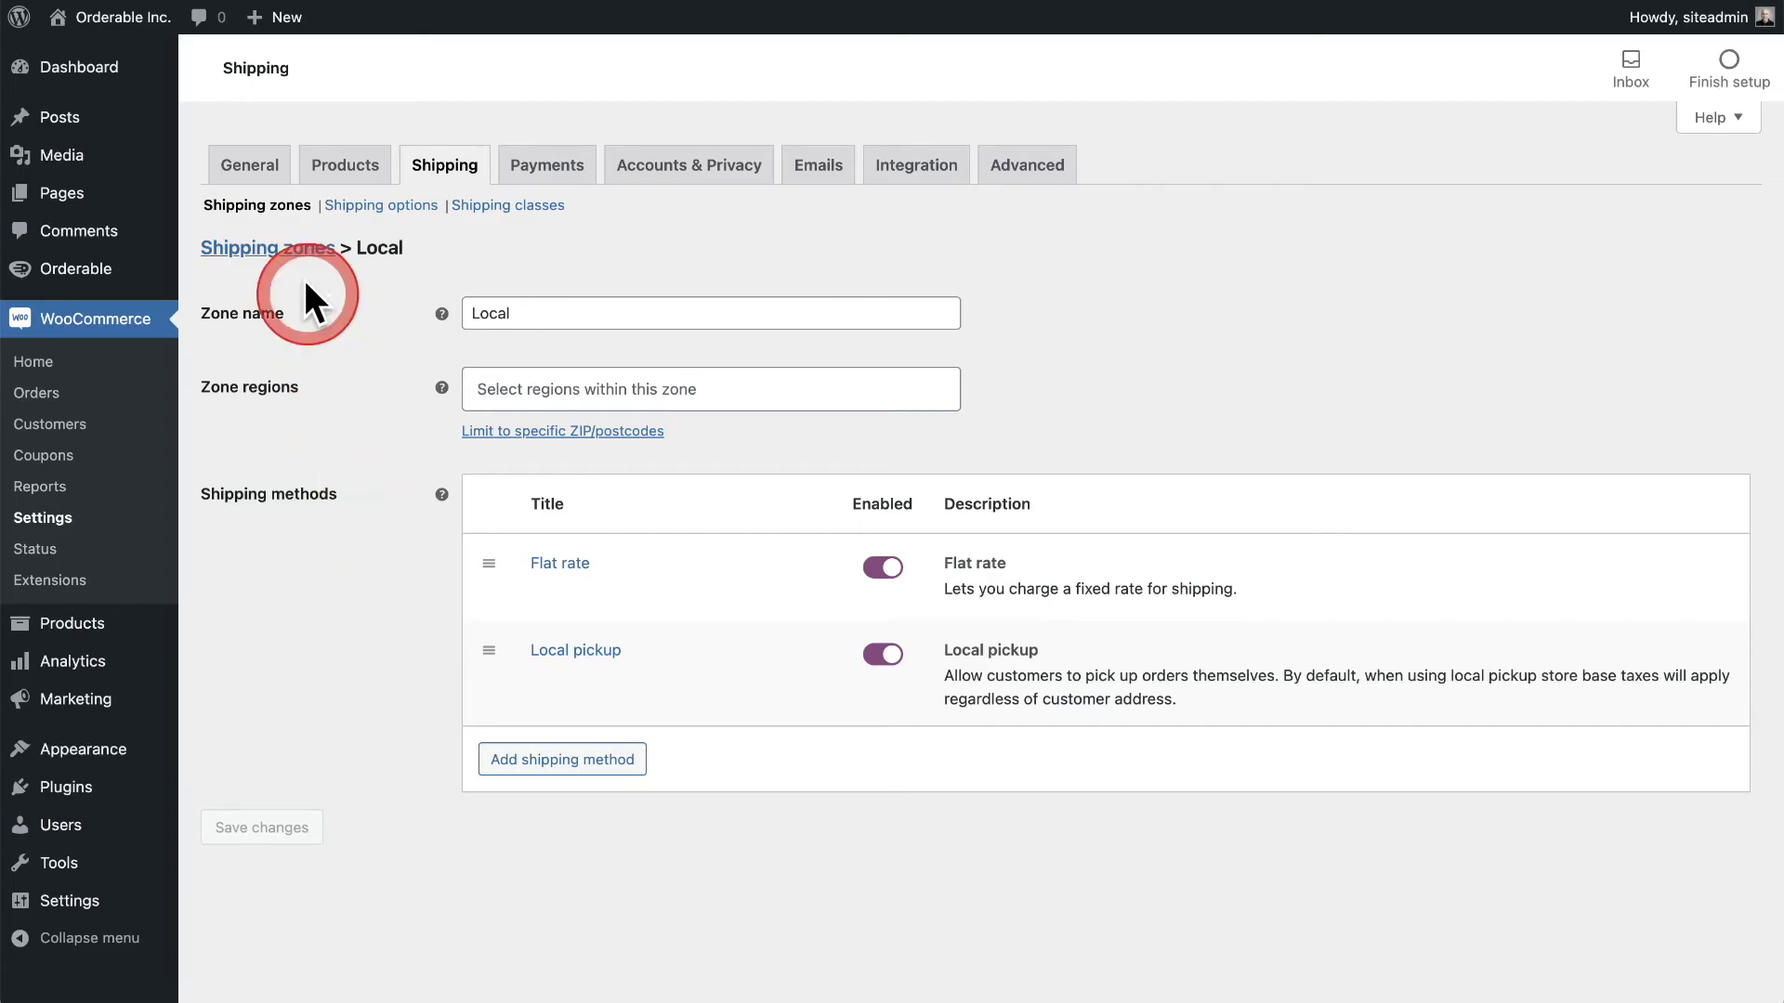
Enable tax rates and calculations in WooCommerce's general settings and save the changes
{"action": "left_click", "coordinate": [253, 167]}
{"action": "scroll", "coordinate": [335, 417], "scroll_direction": "down", "scroll_amount": 5}
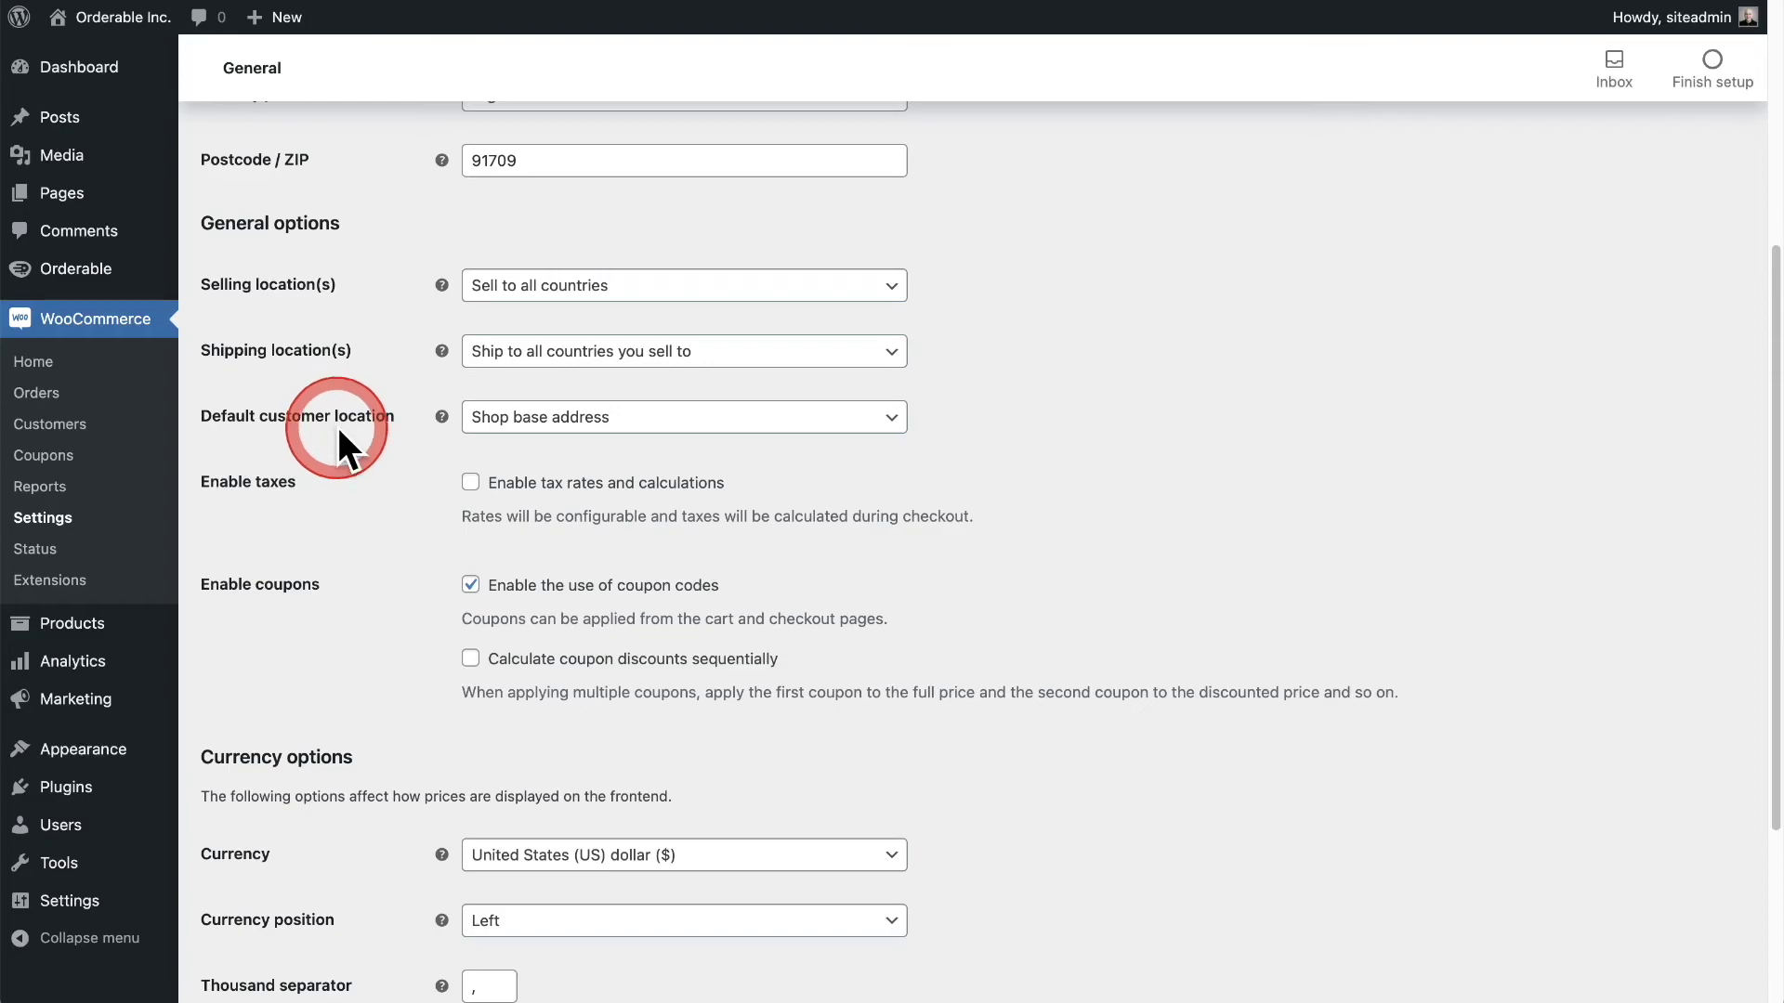
{"action": "left_click", "coordinate": [467, 484]}
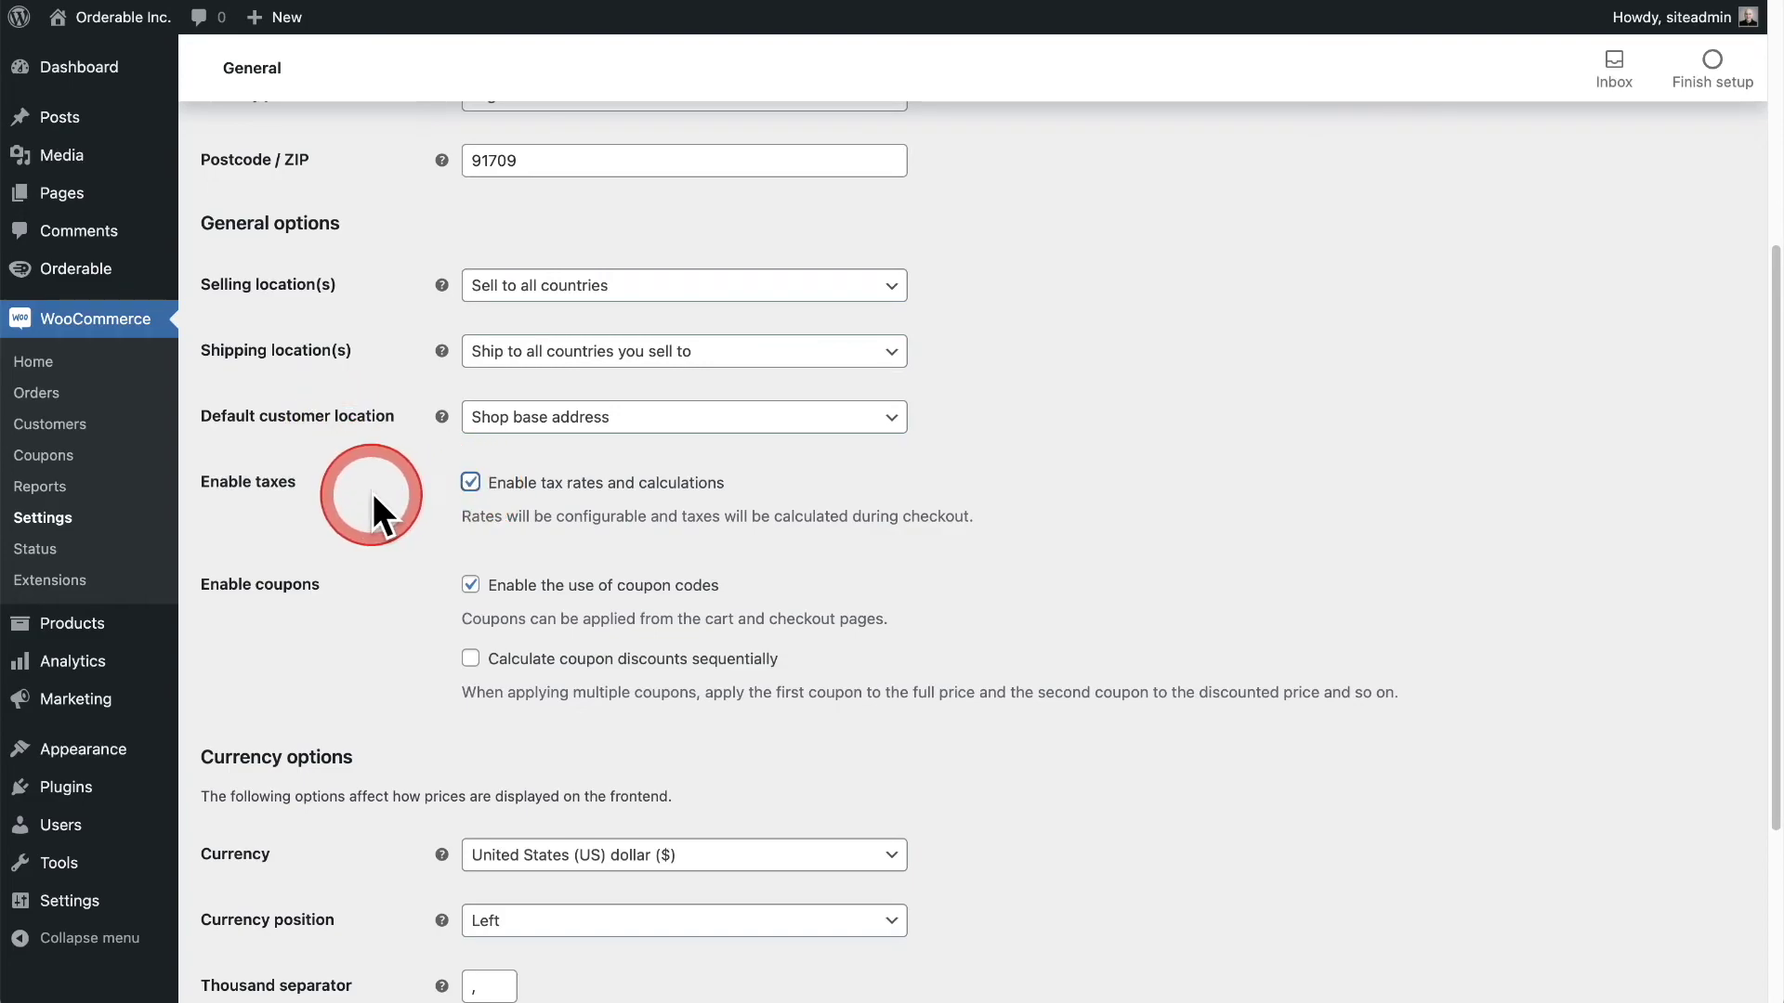
{"action": "scroll", "coordinate": [372, 492], "scroll_direction": "down", "scroll_amount": 3}
{"action": "left_click", "coordinate": [260, 891]}
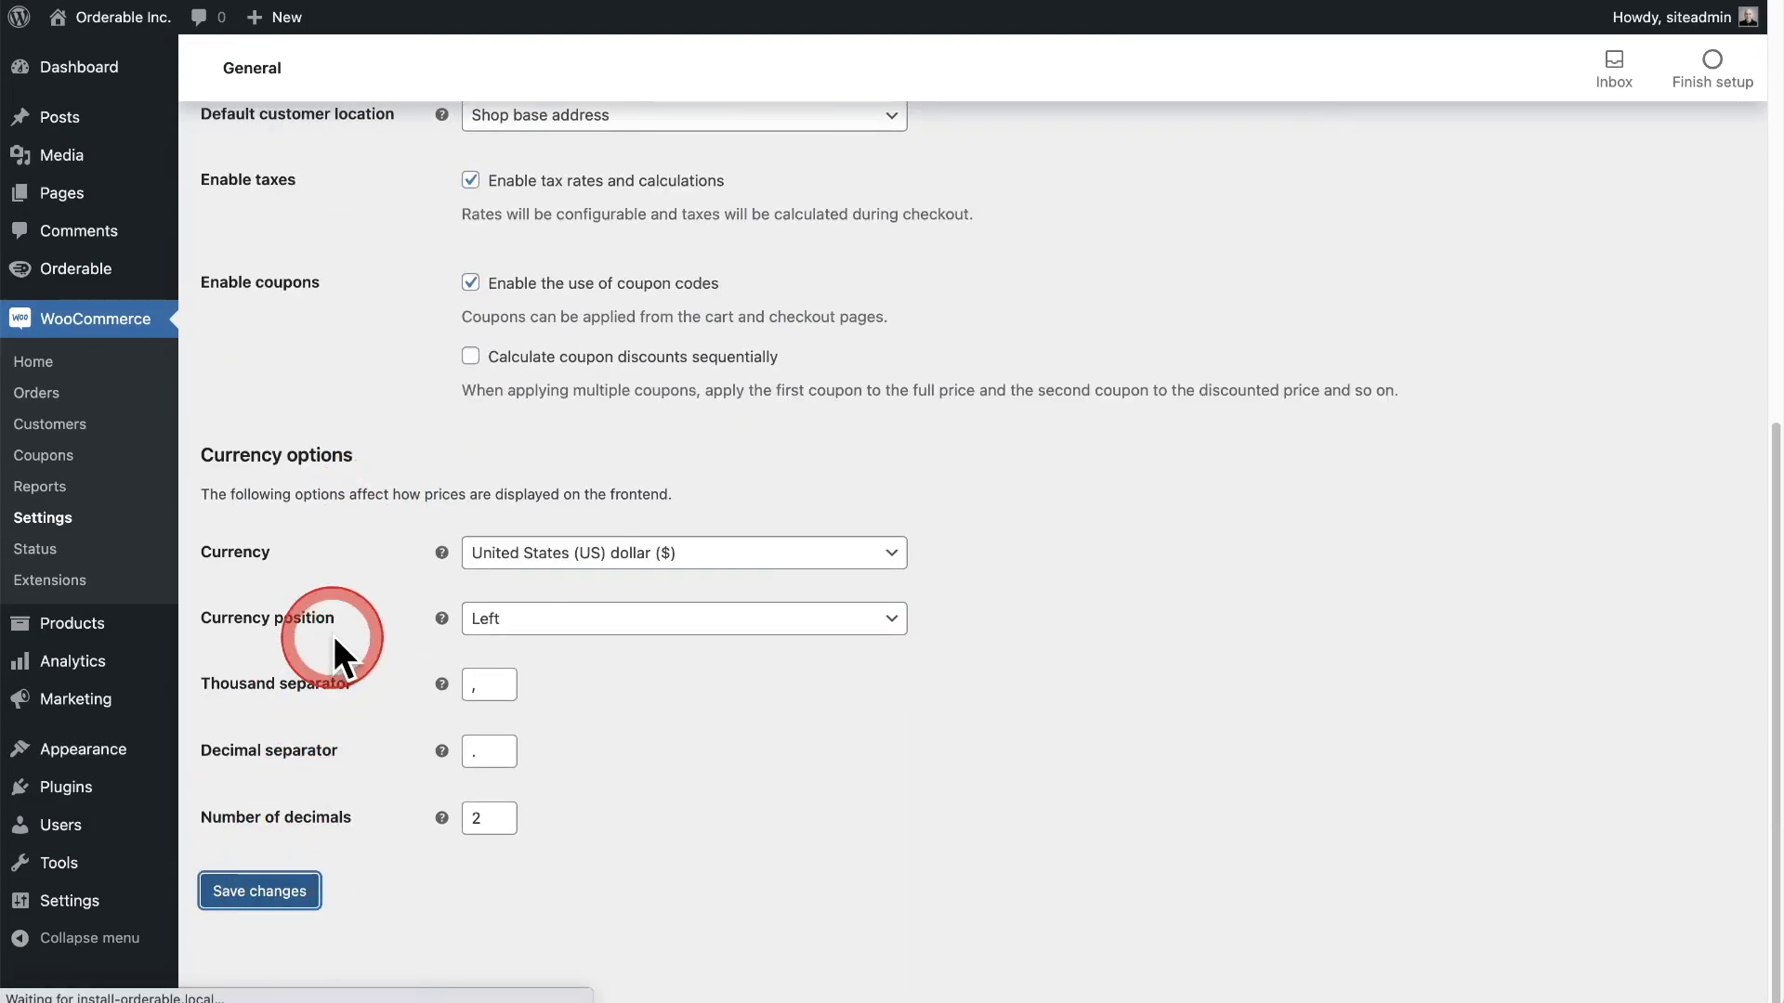
Review WooCommerce's tax options and add a standard tax rate row for the postcode 91709
{"action": "left_click", "coordinate": [423, 167]}
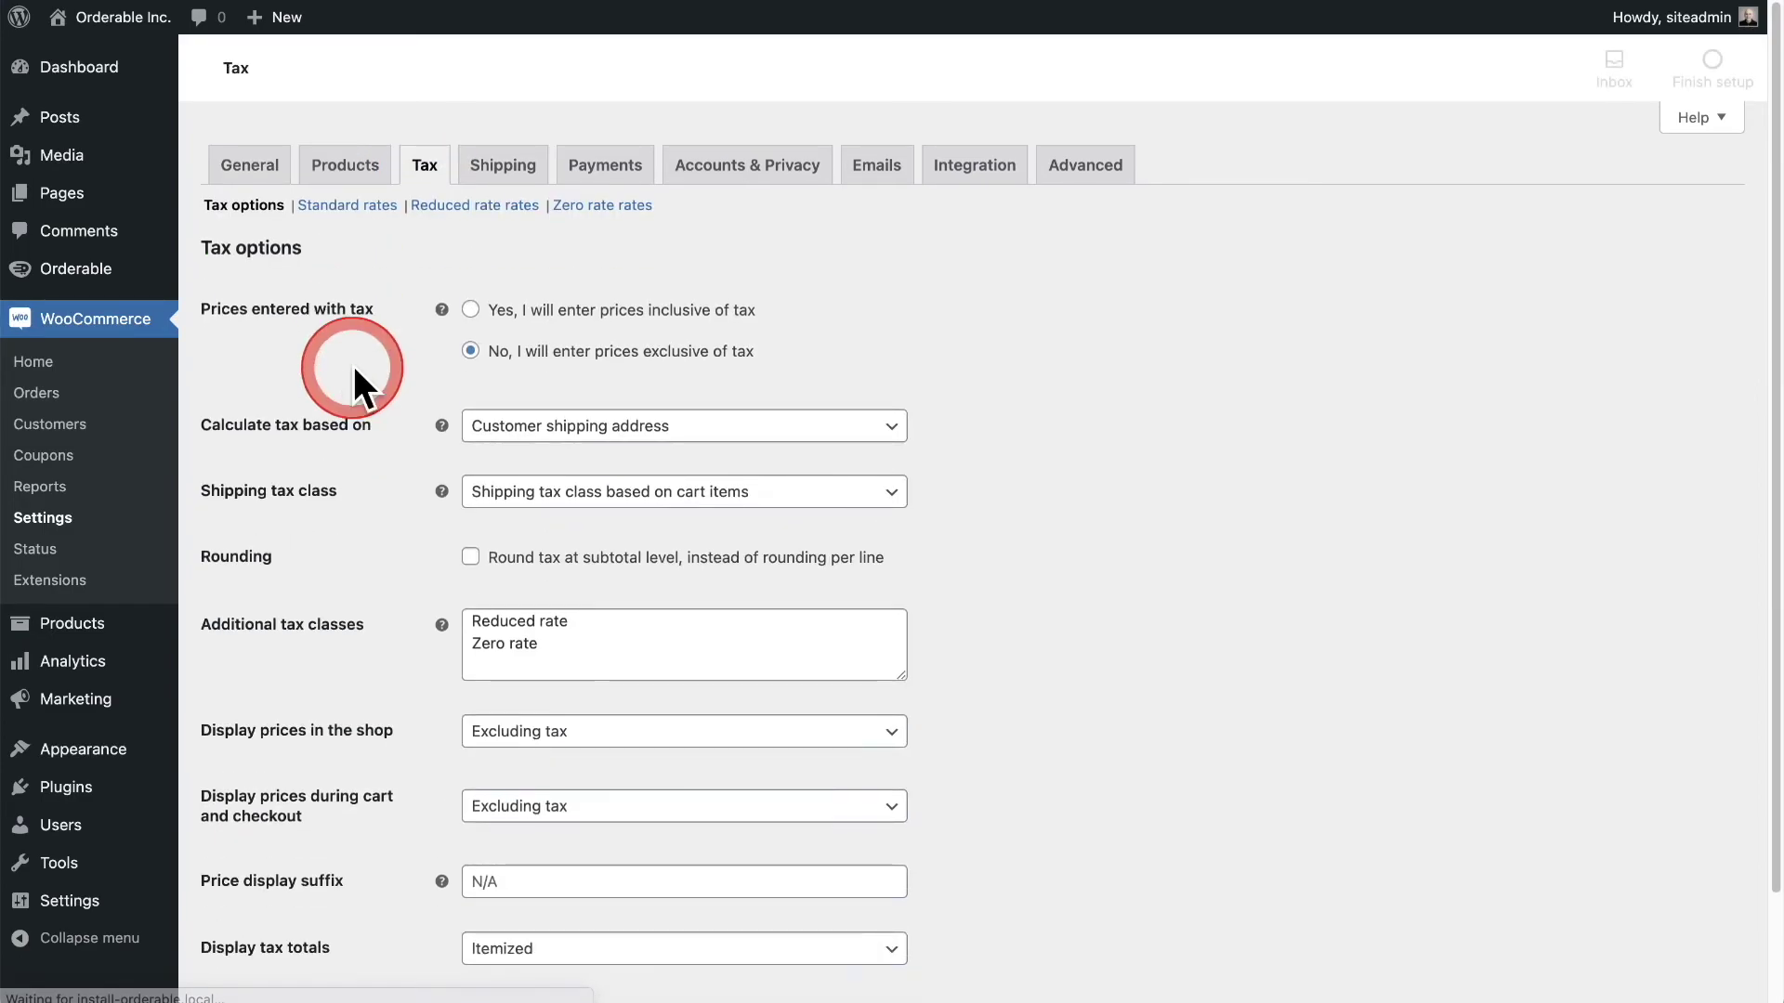
{"action": "scroll", "coordinate": [353, 365], "scroll_direction": "down", "scroll_amount": 2}
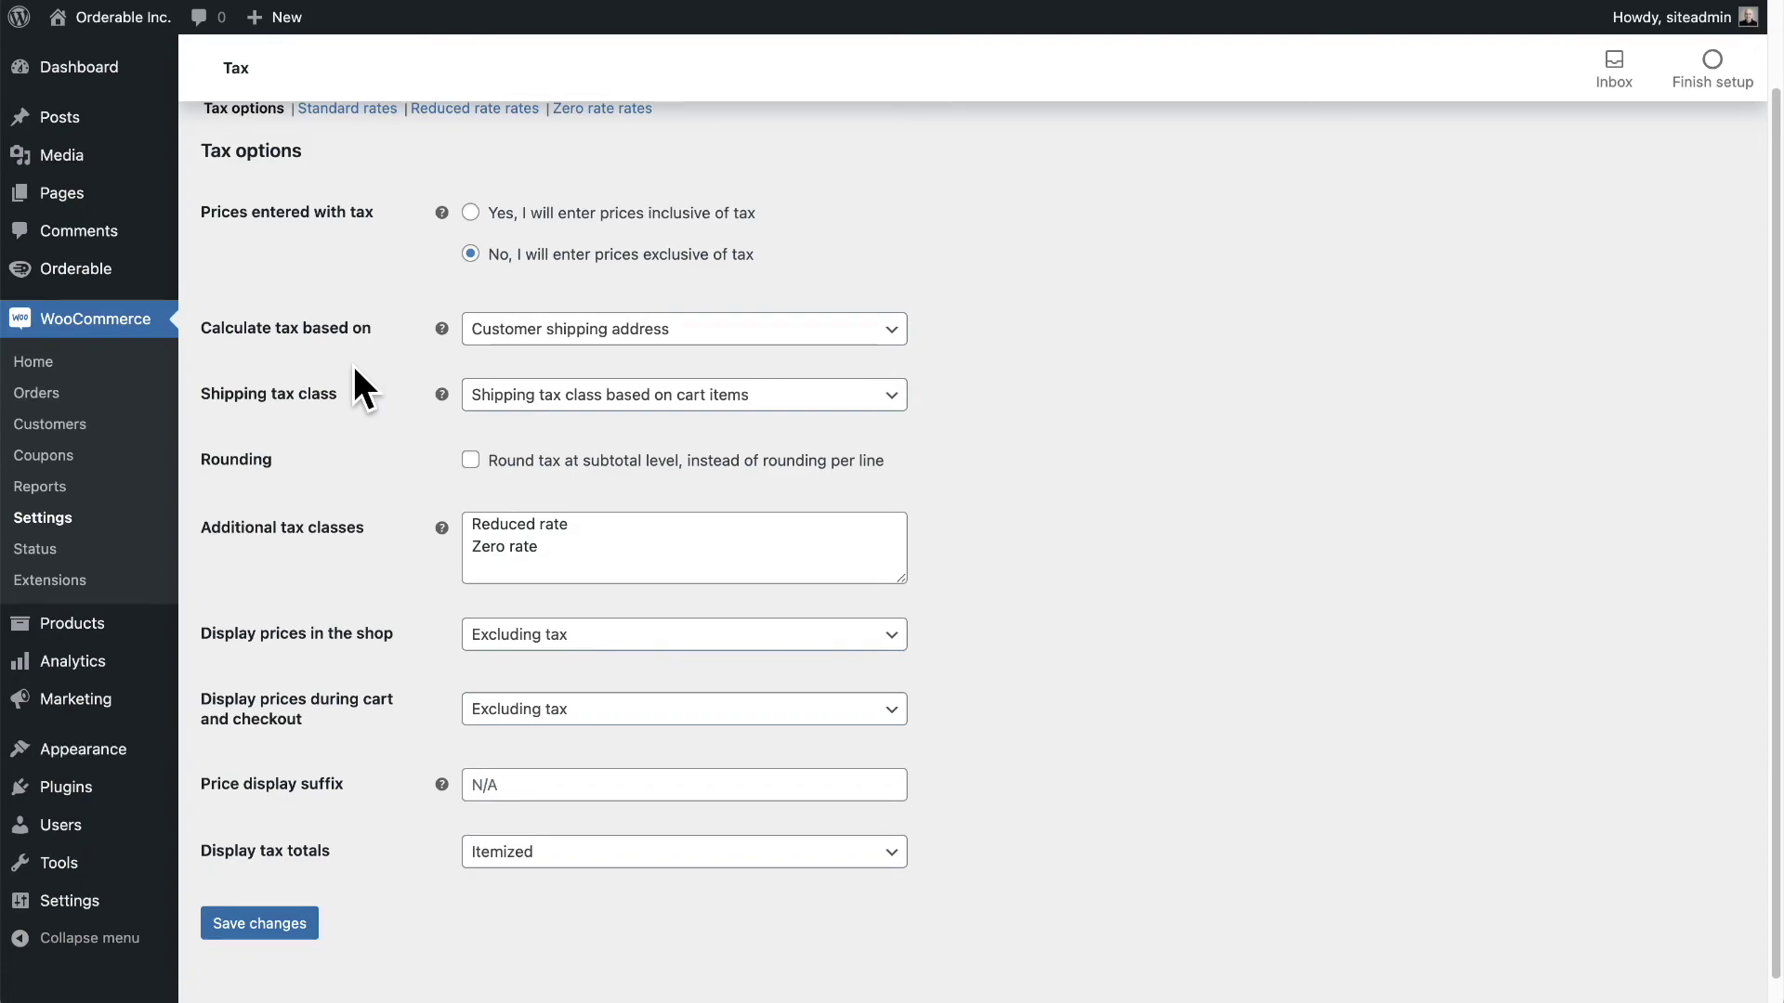
{"action": "scroll", "coordinate": [353, 363], "scroll_direction": "up", "scroll_amount": 2}
{"action": "left_click", "coordinate": [336, 243]}
{"action": "left_click", "coordinate": [424, 273]}
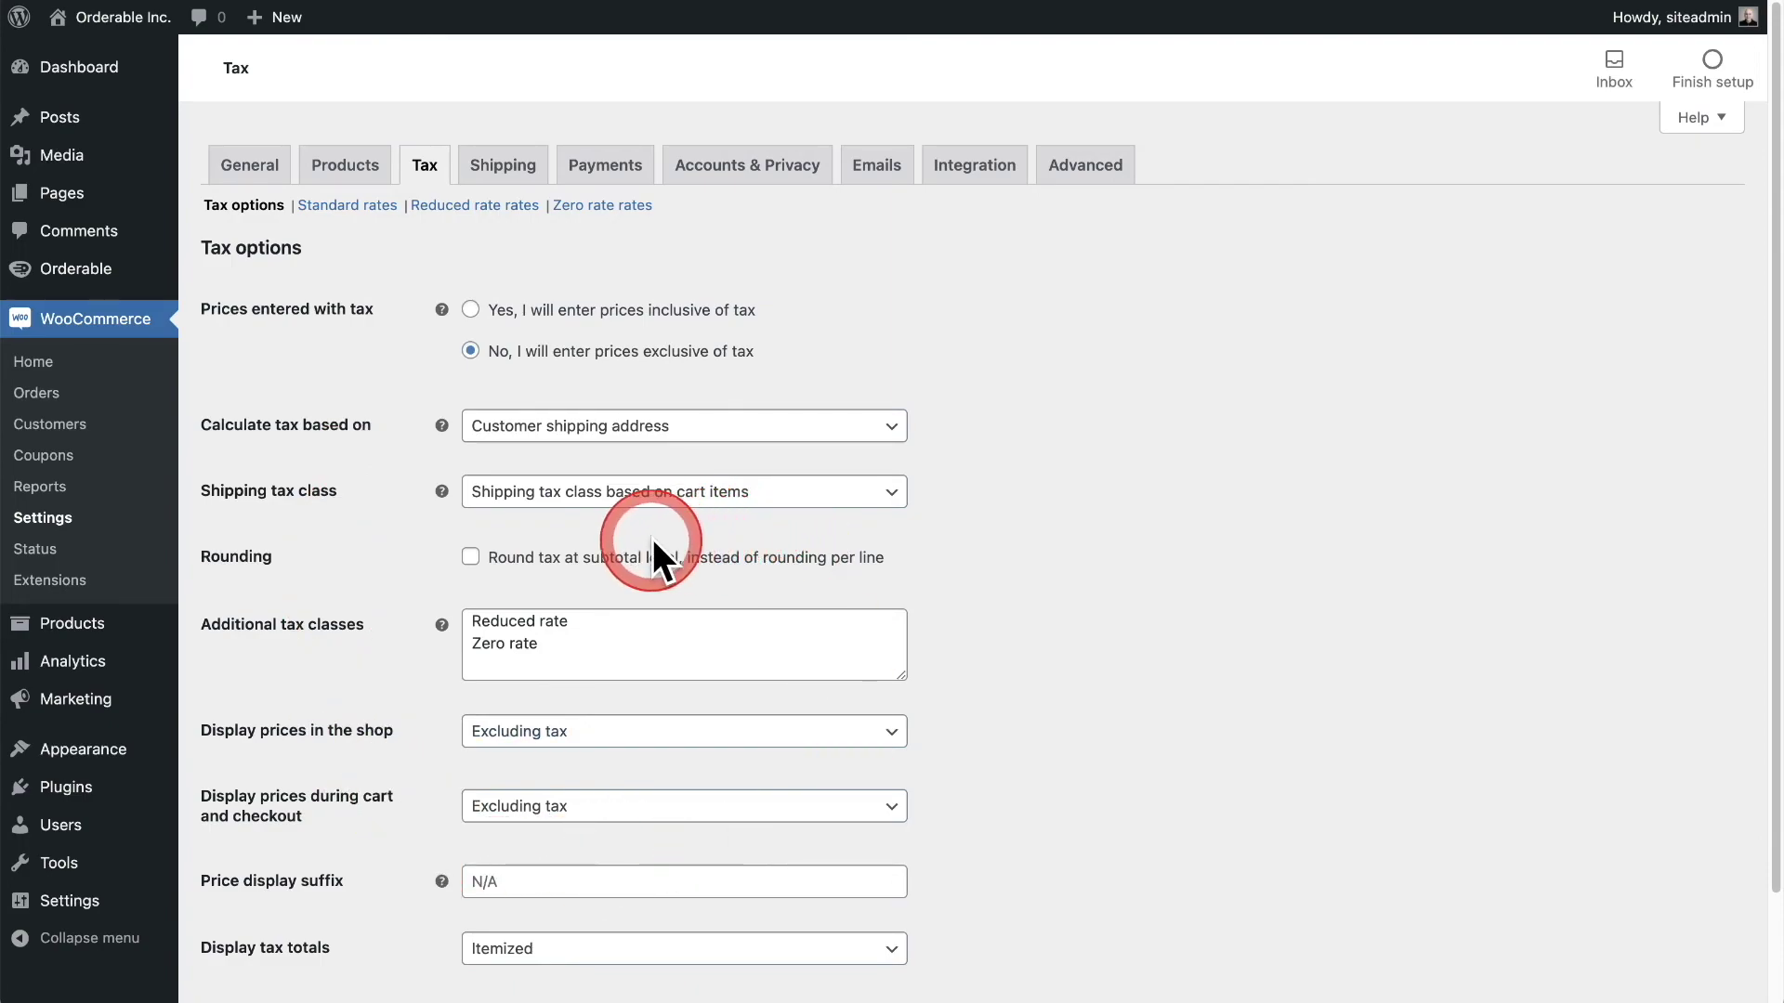
{"action": "left_click", "coordinate": [345, 205]}
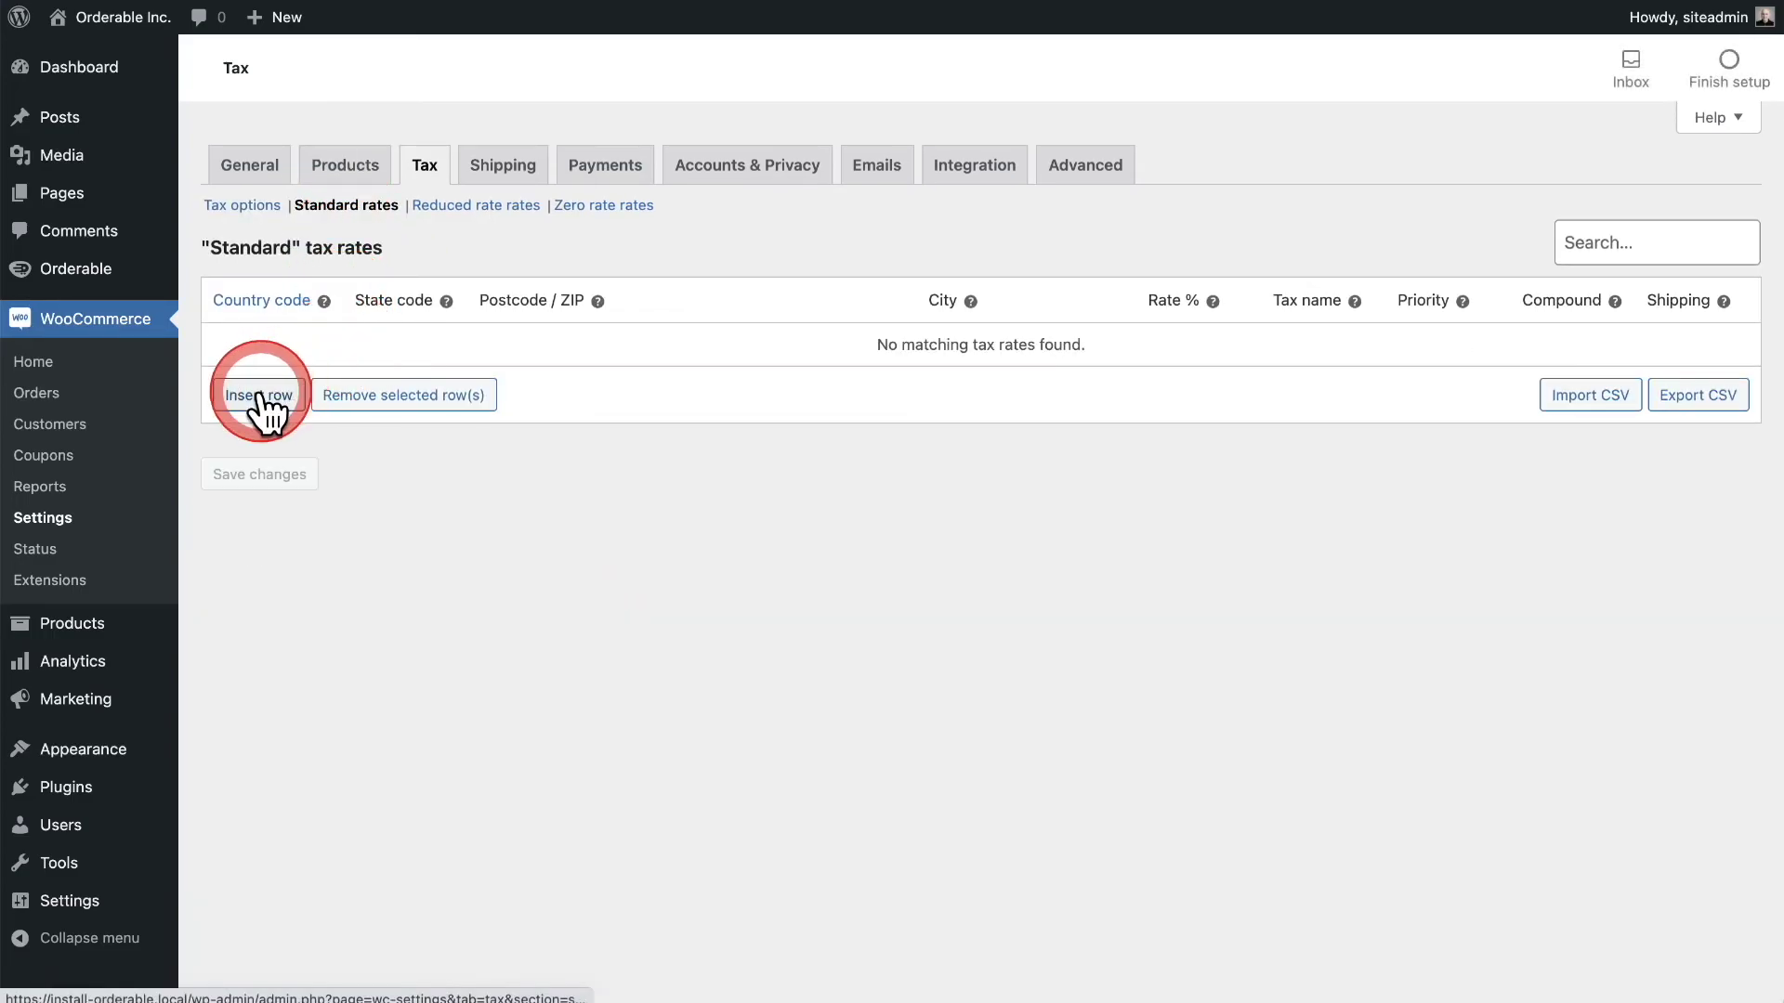
{"action": "left_click", "coordinate": [261, 396]}
{"action": "left_click", "coordinate": [501, 346]}
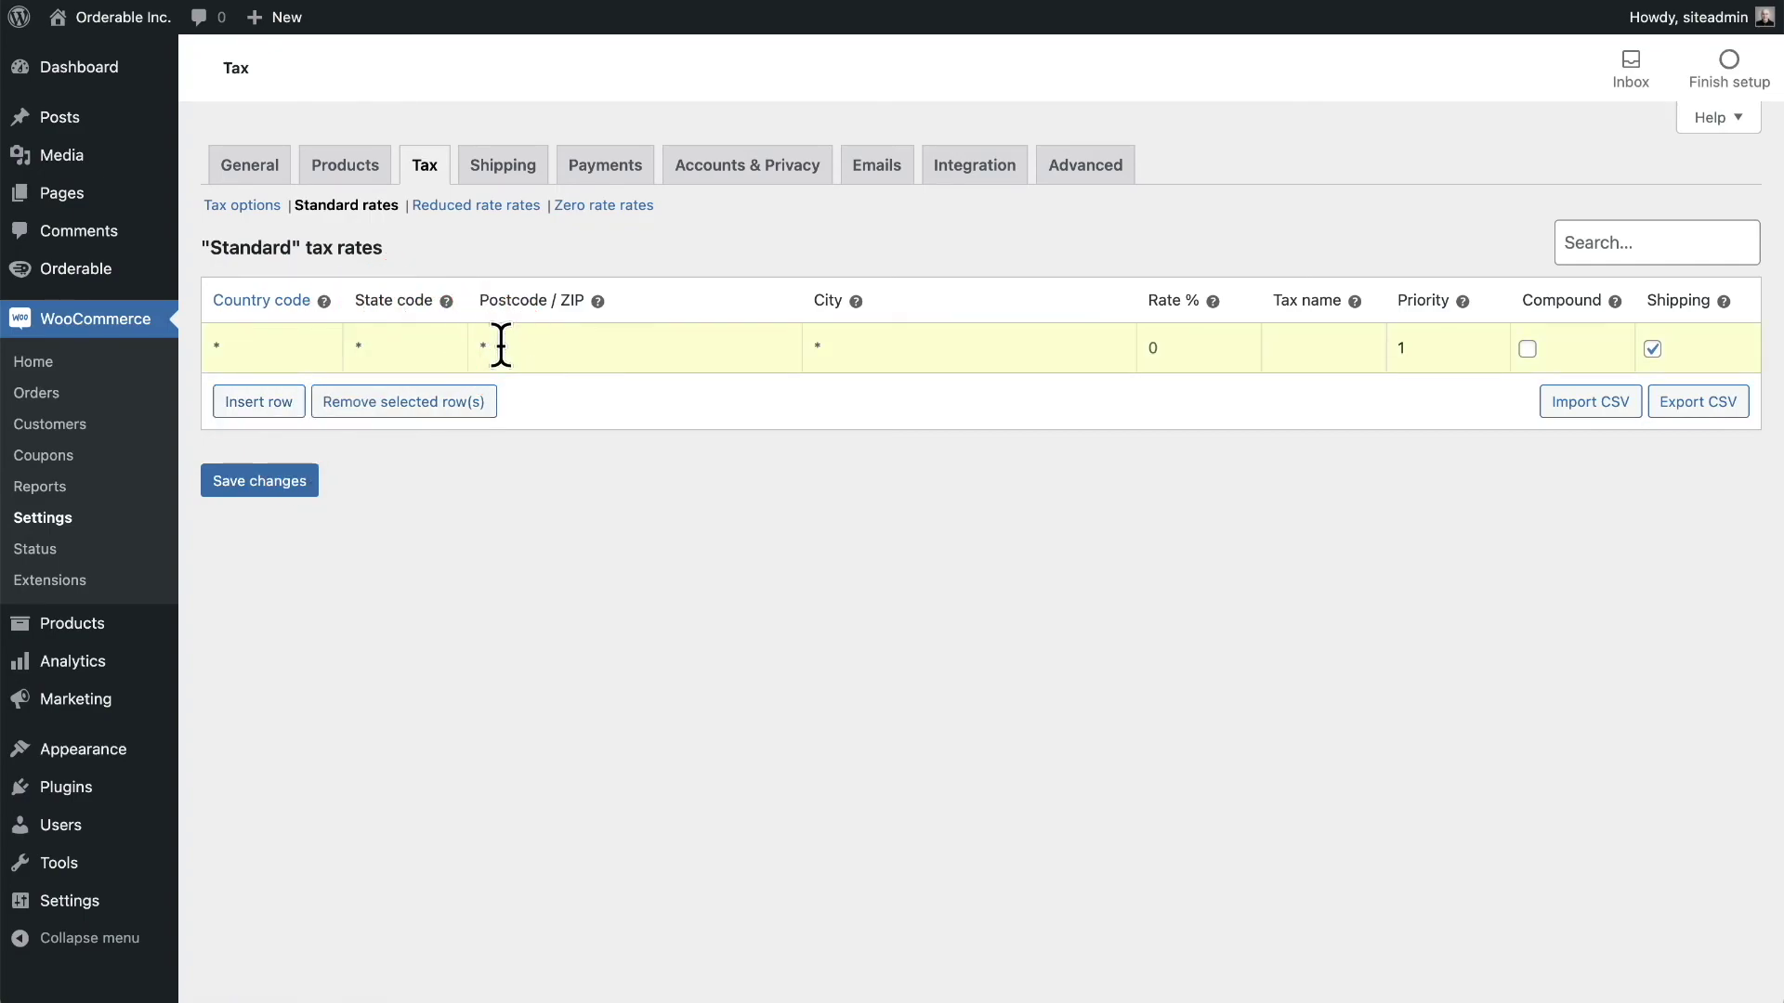
{"action": "type", "text": "91709"}
{"action": "left_click", "coordinate": [1161, 351]}
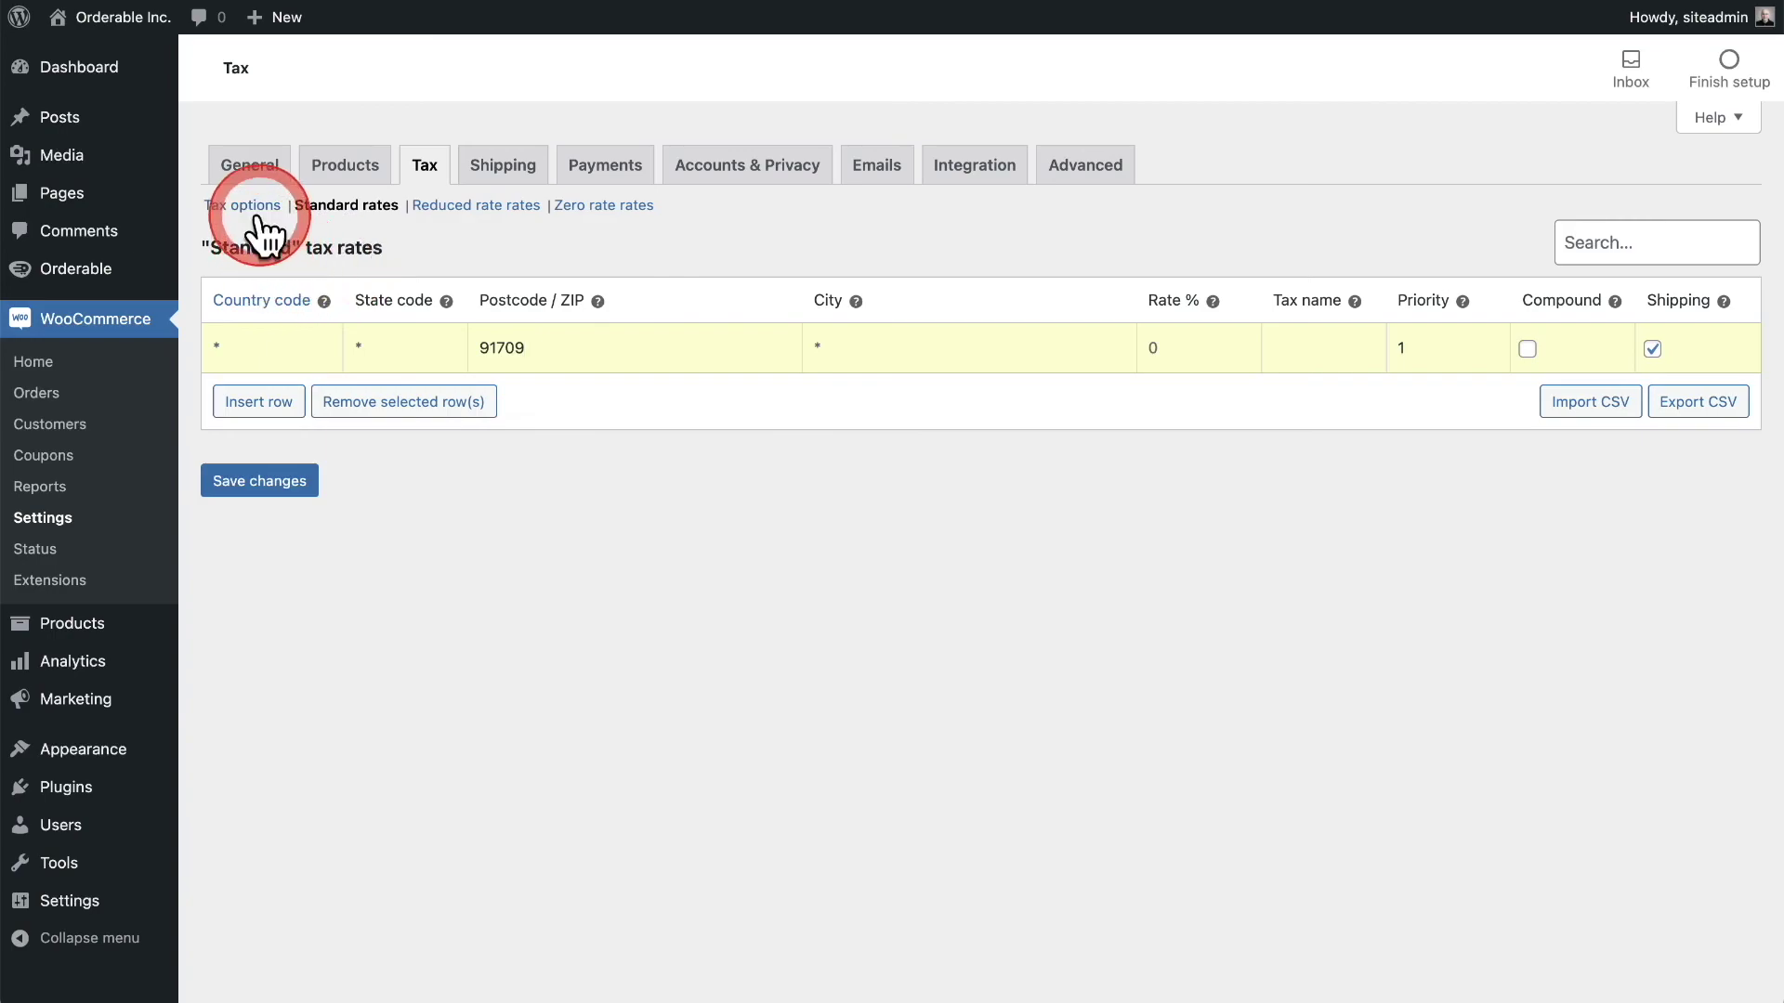
{"action": "left_click", "coordinate": [514, 356]}
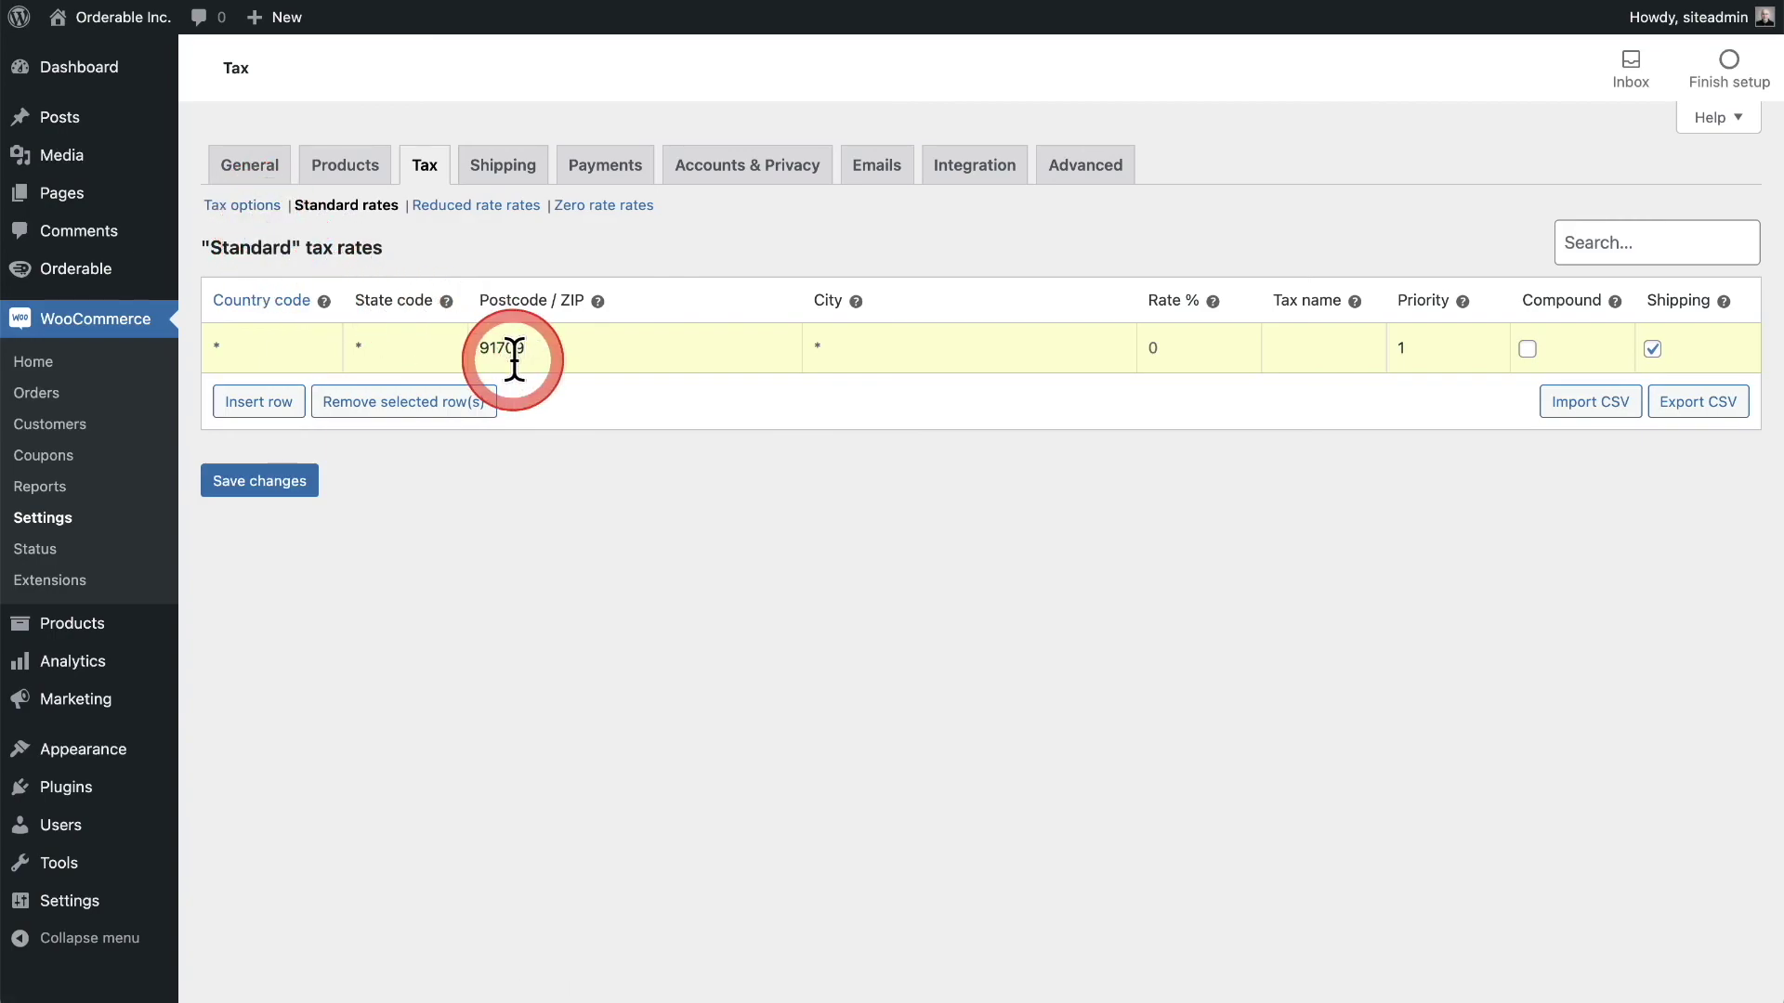